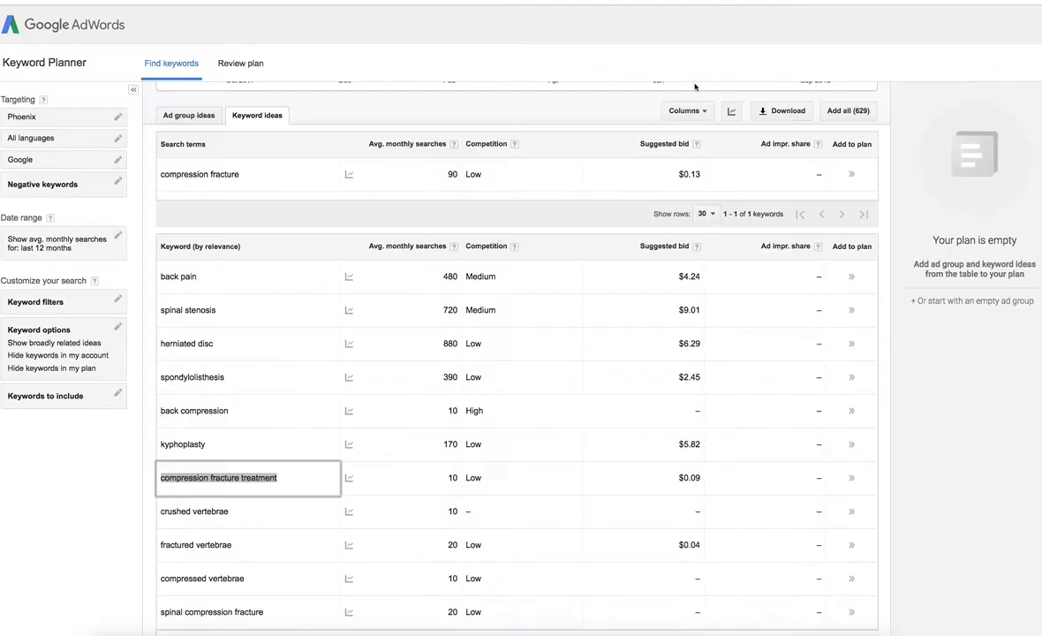
- Try selecting the opening words of the clinic page's Peoria heading, then clear the selection
scroll(456, 191, up, 3)
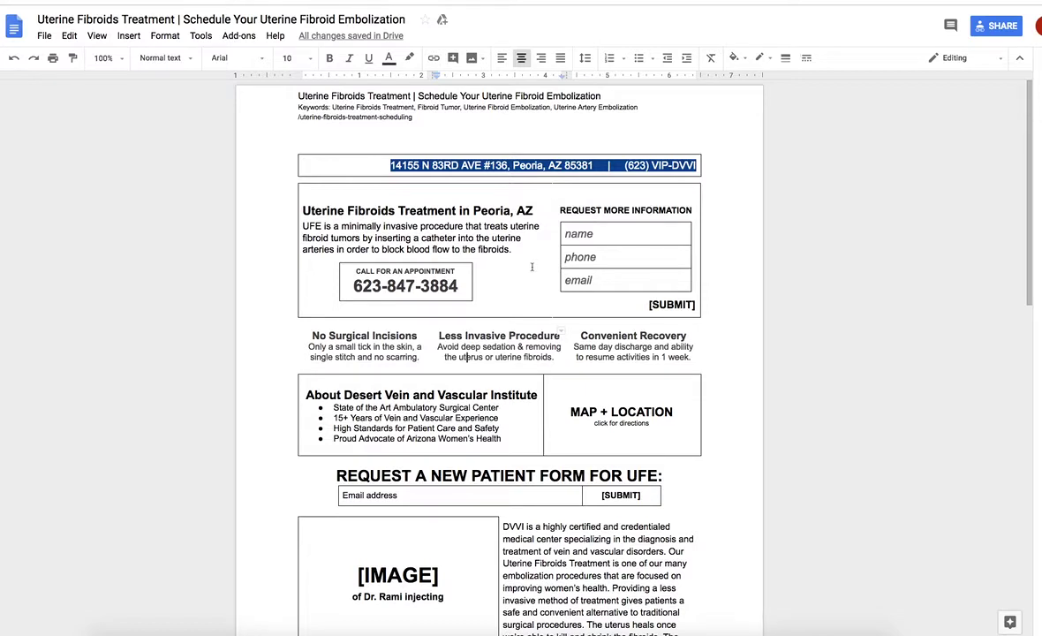
drag(305, 211, 473, 213)
click(310, 212)
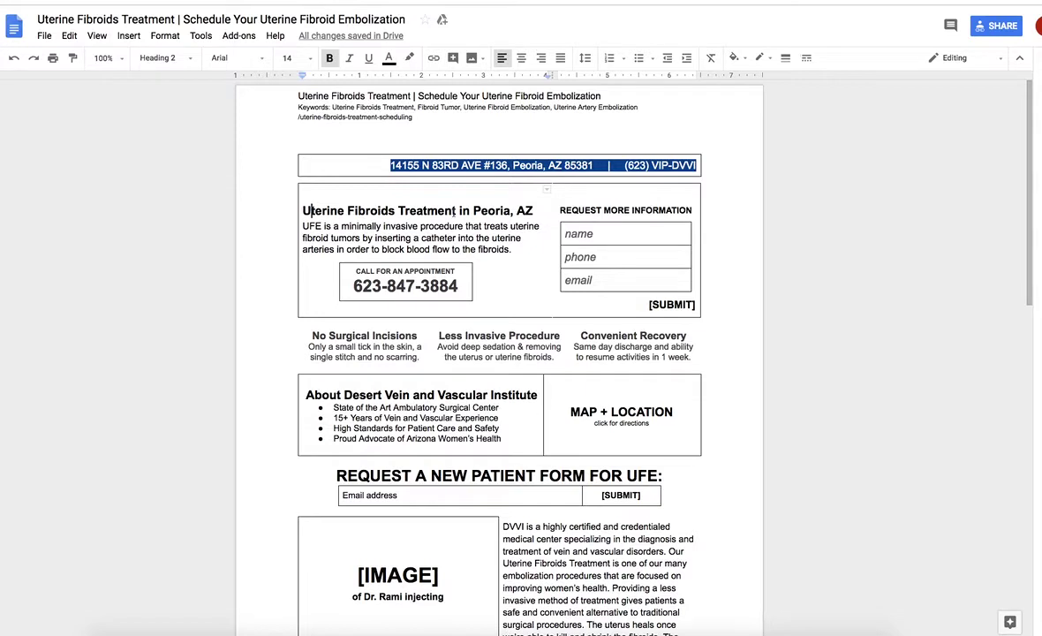
click(331, 226)
scroll(499, 265, down, 1)
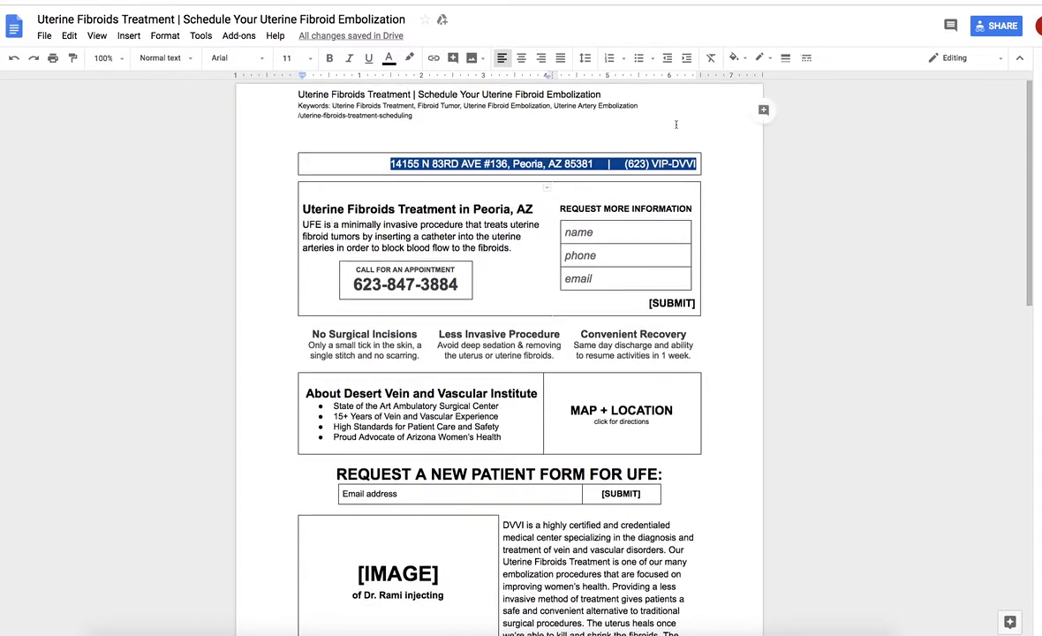
drag(301, 209, 415, 210)
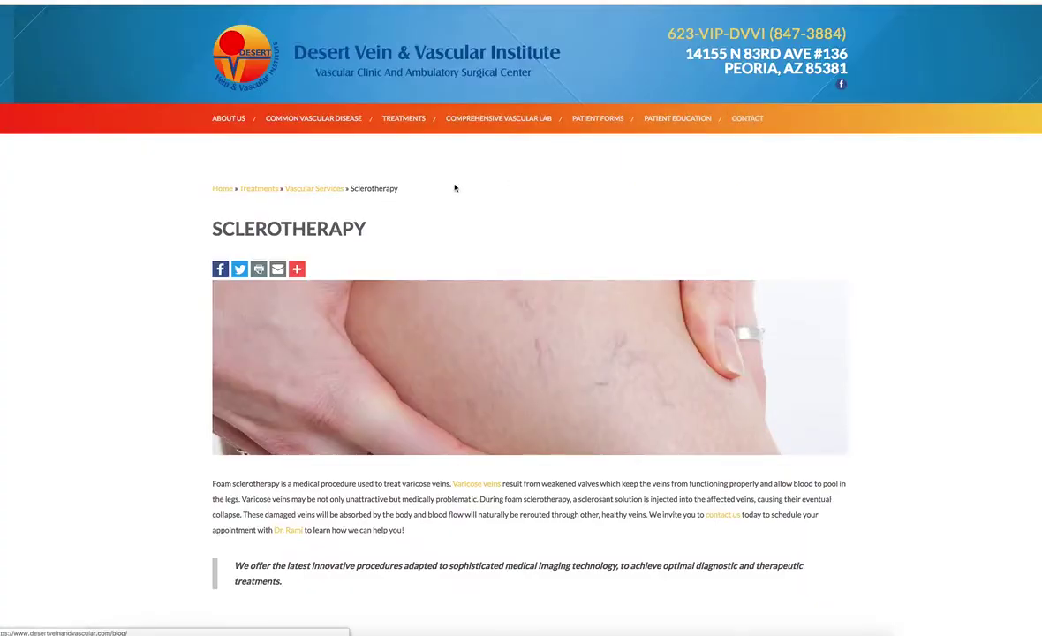
- Select the SCLEROTHERAPY page title and highlight the old compression fracture query in Google
scroll(456, 186, down, 5)
scroll(455, 186, up, 4)
scroll(456, 186, up, 1)
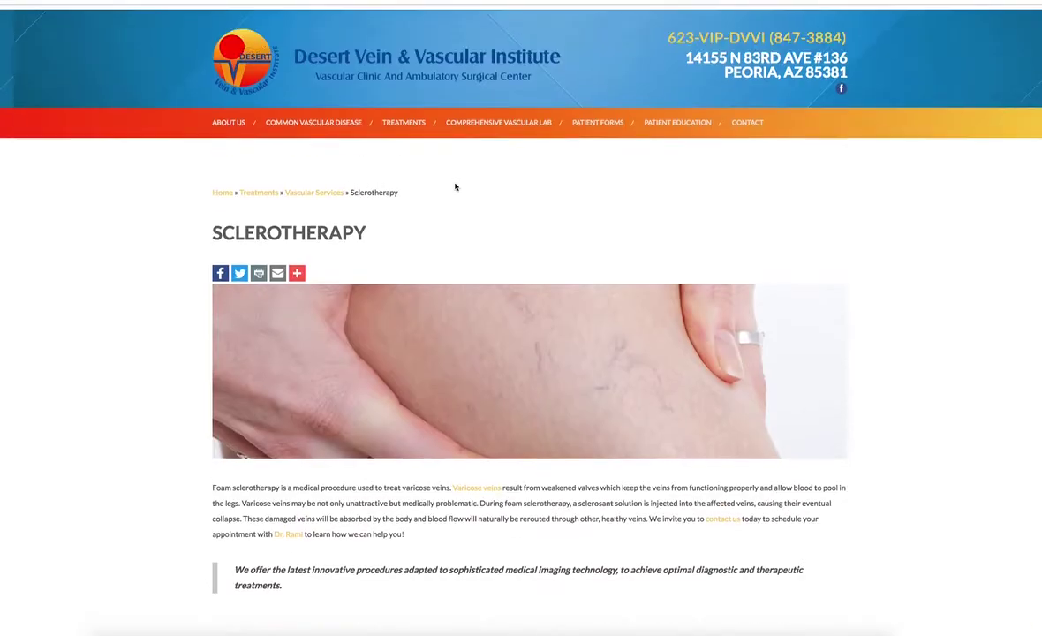
scroll(455, 186, down, 2)
scroll(455, 185, up, 2)
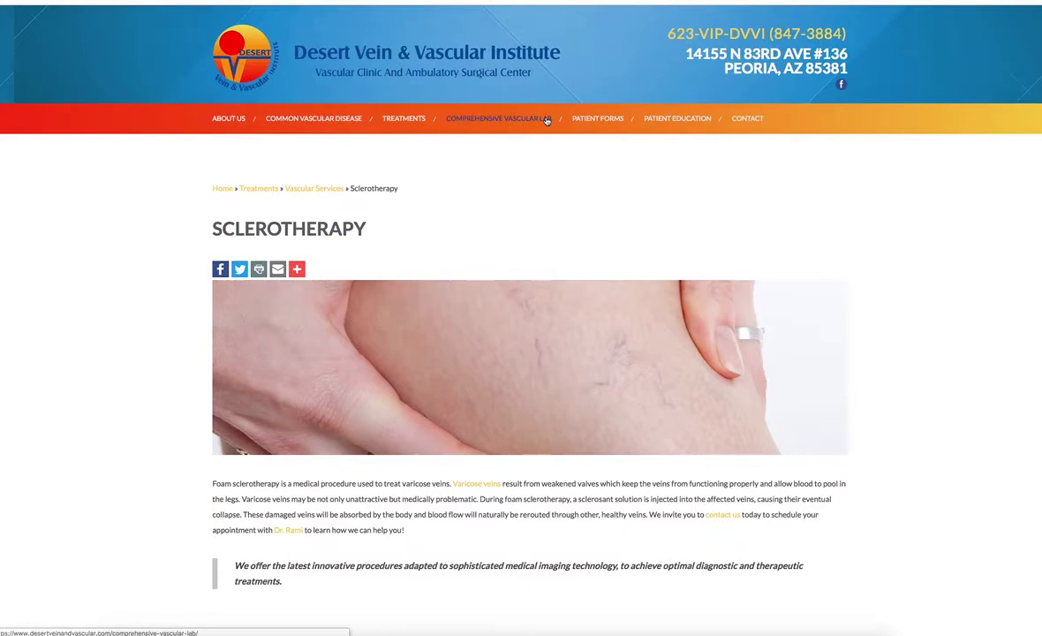
scroll(524, 163, down, 5)
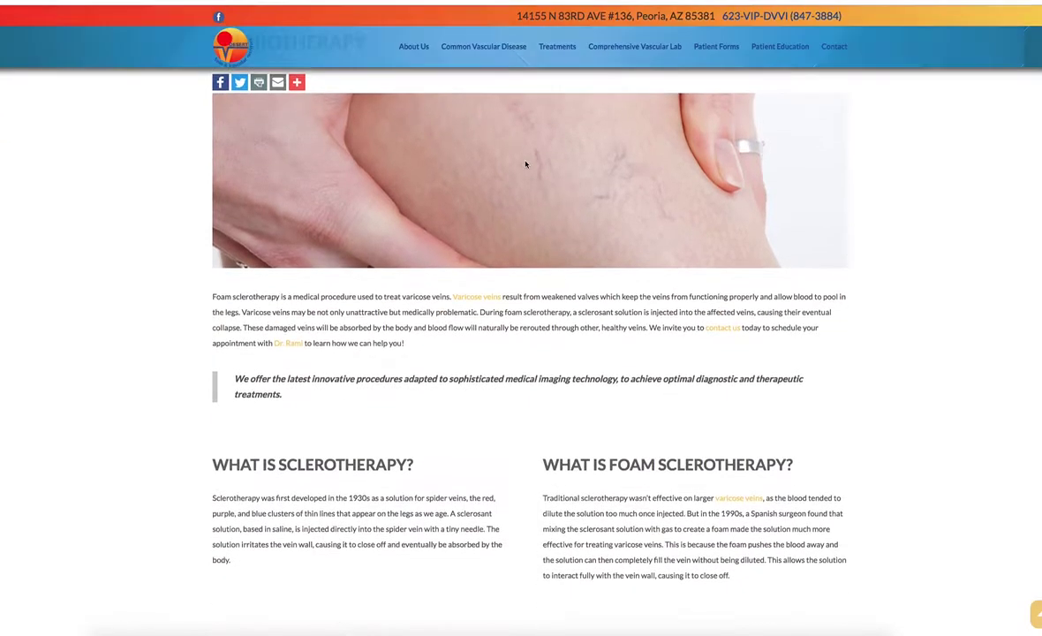
scroll(524, 164, down, 15)
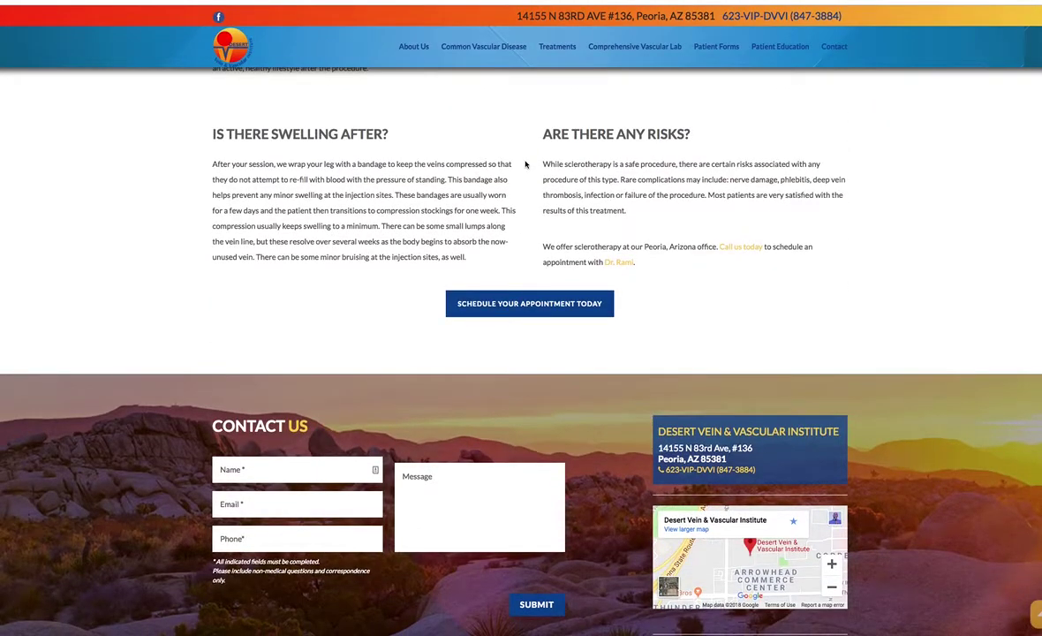
scroll(524, 163, up, 15)
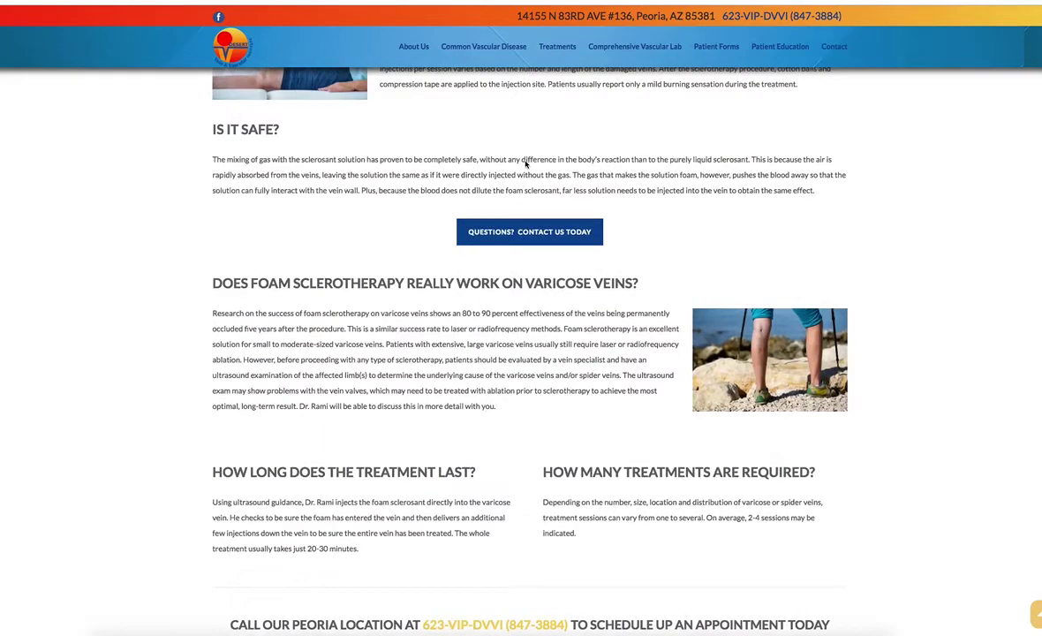
scroll(524, 163, up, 6)
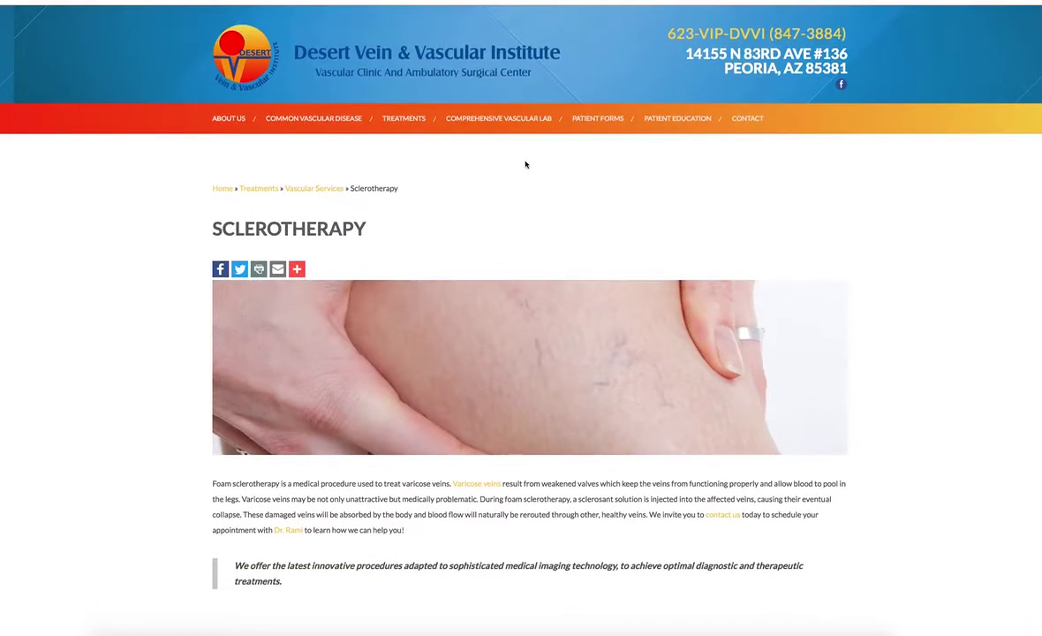
scroll(525, 163, down, 4)
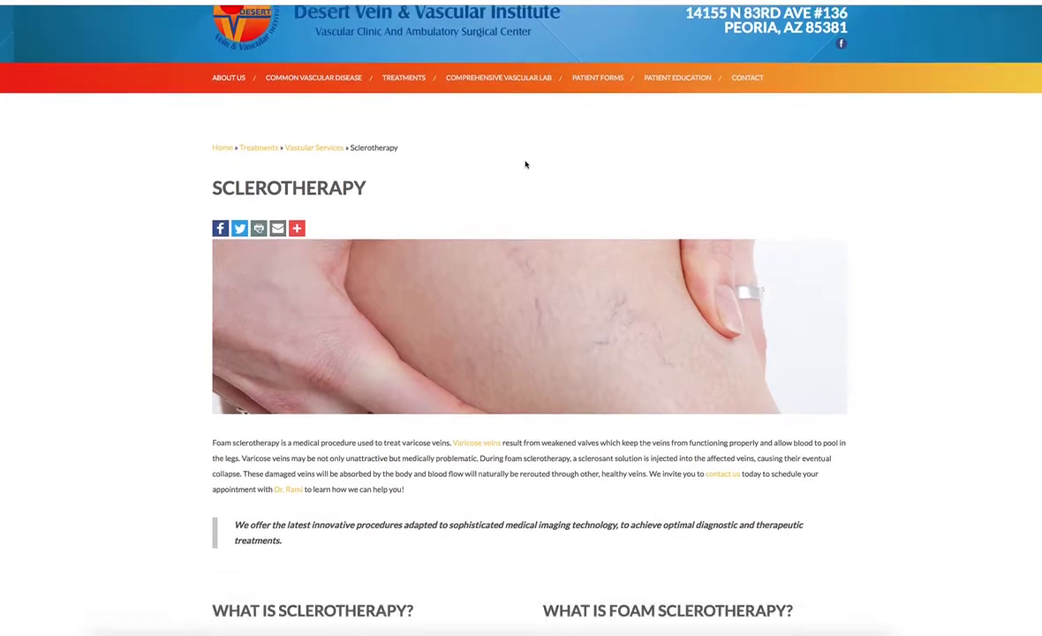
scroll(525, 163, up, 4)
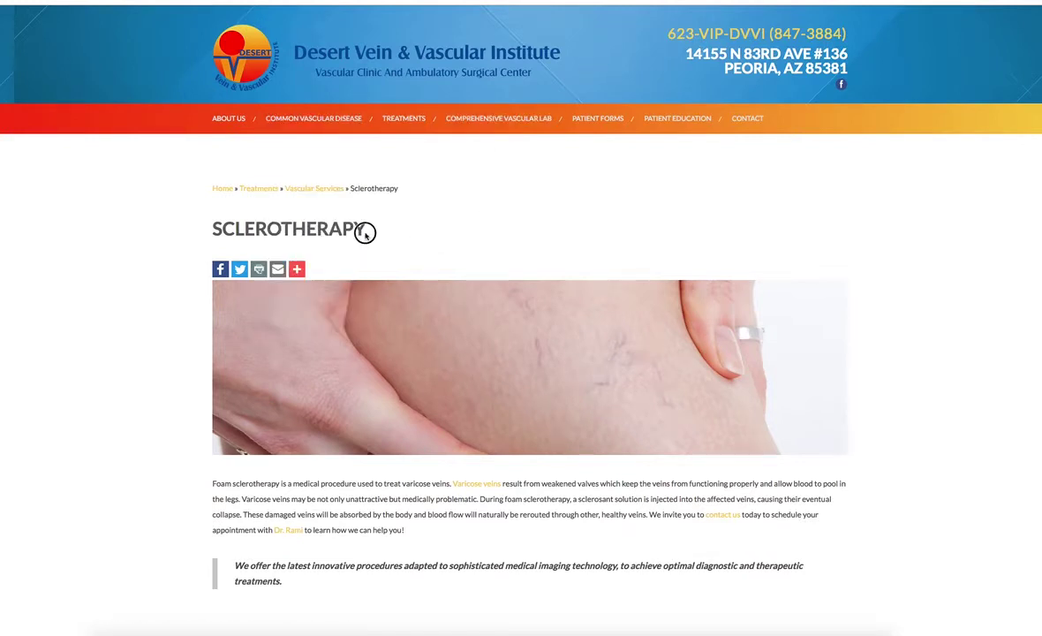
drag(384, 233, 204, 228)
key(ctrl+c)
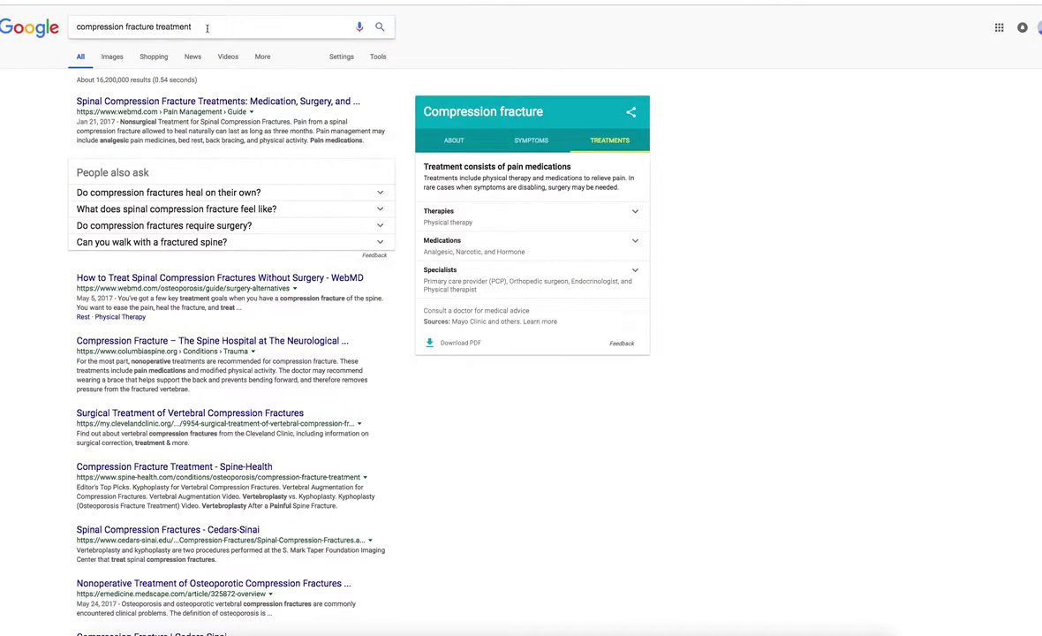
click(206, 27)
drag(207, 27, 75, 27)
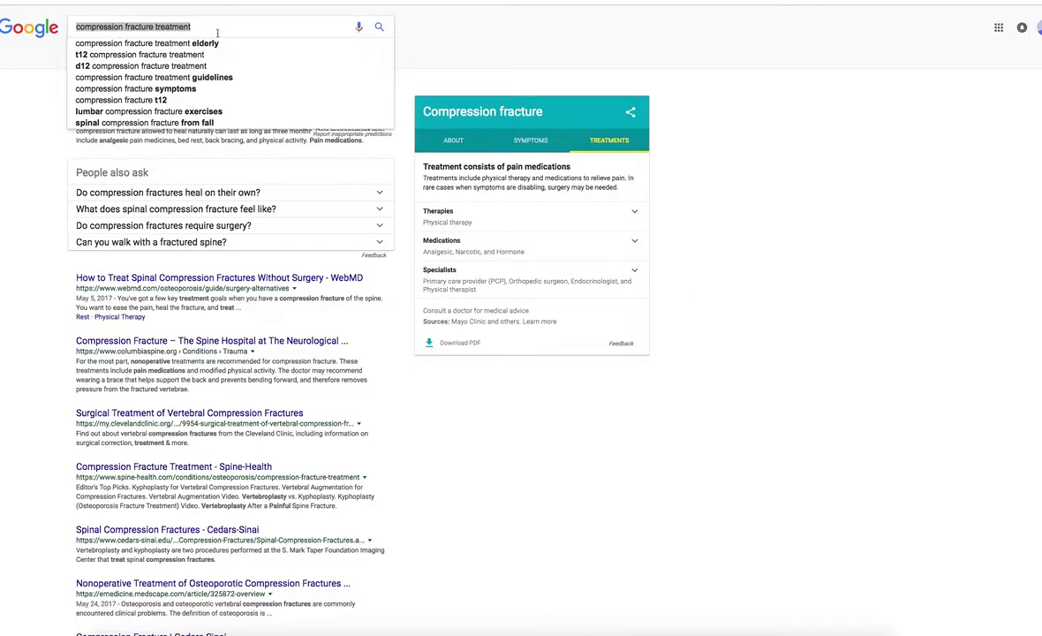
- Paste SCLEROTHERAPY as the Google query, search, and scroll through the results
key(ctrl+v)
key(Return)
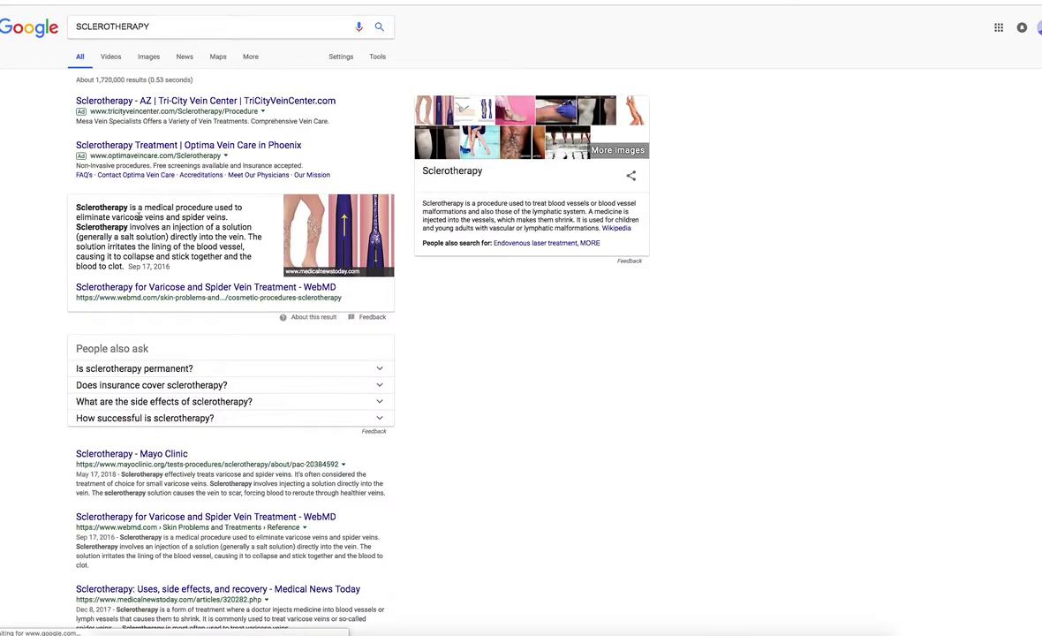
scroll(139, 204, down, 3)
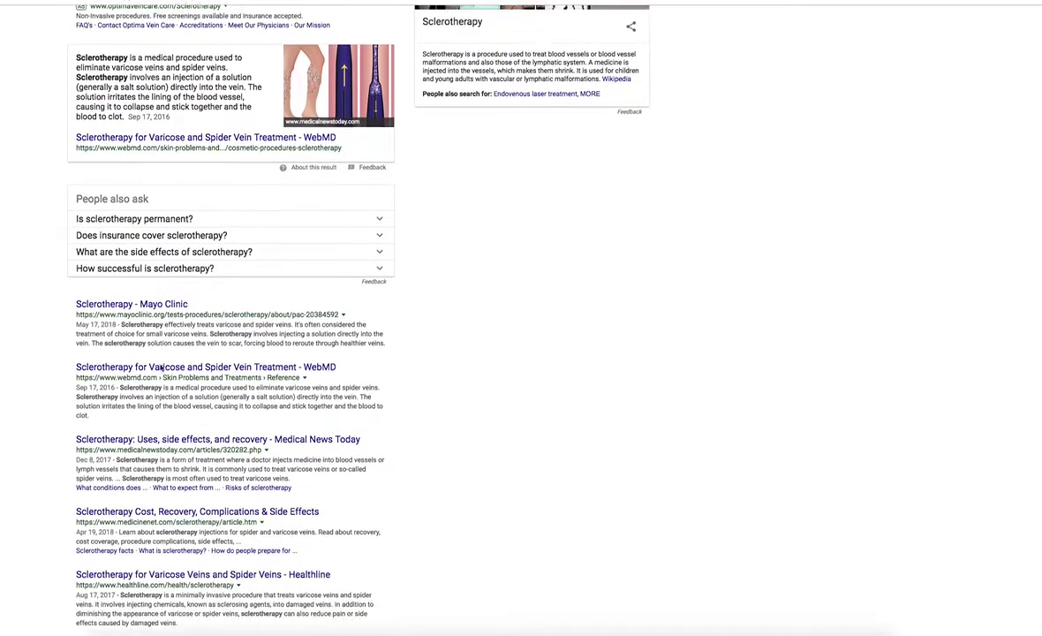
scroll(146, 365, down, 1)
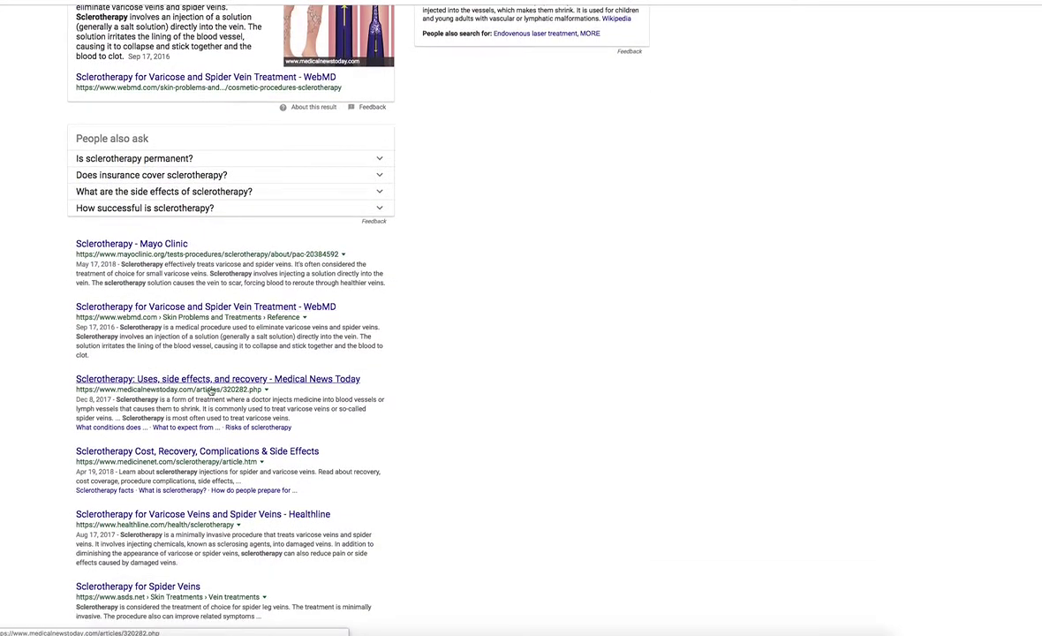
scroll(211, 390, down, 1)
scroll(128, 486, down, 2)
scroll(131, 487, down, 1)
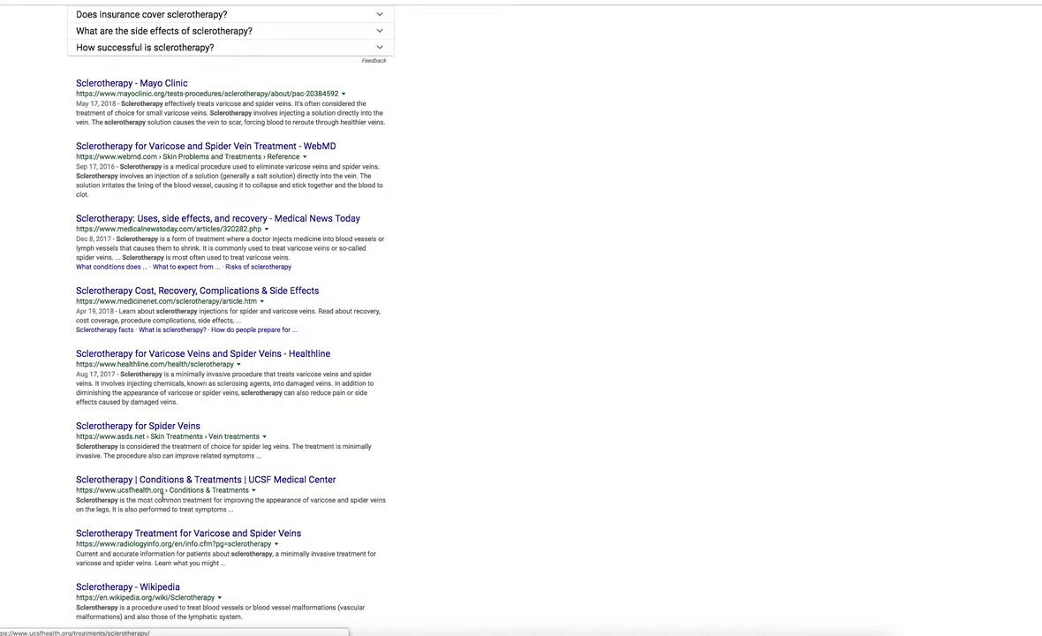
scroll(110, 484, down, 3)
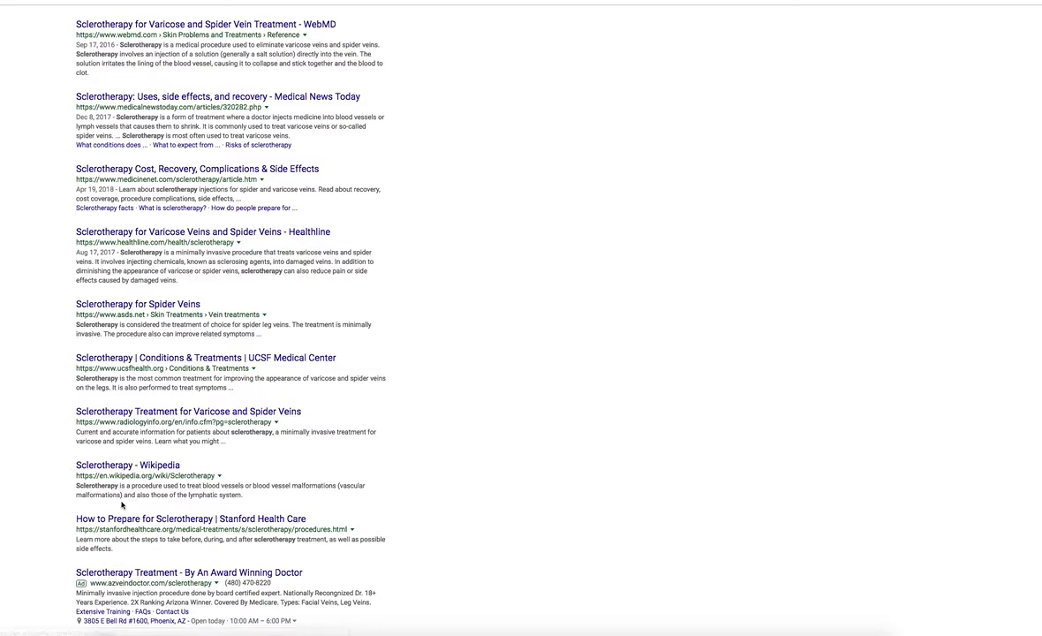
scroll(124, 500, down, 1)
scroll(169, 496, down, 3)
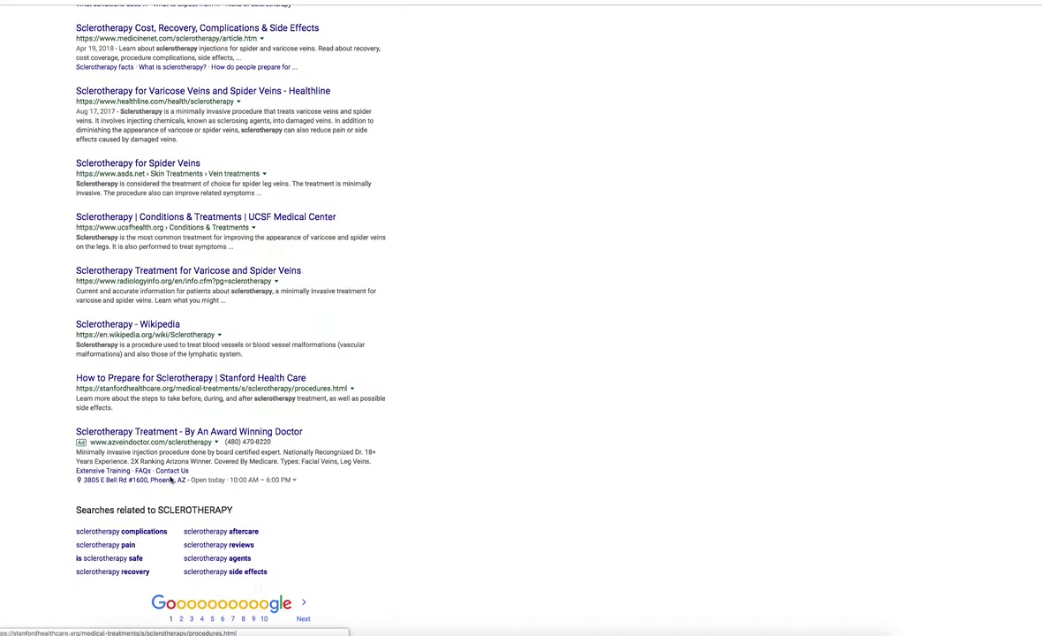
scroll(188, 474, down, 1)
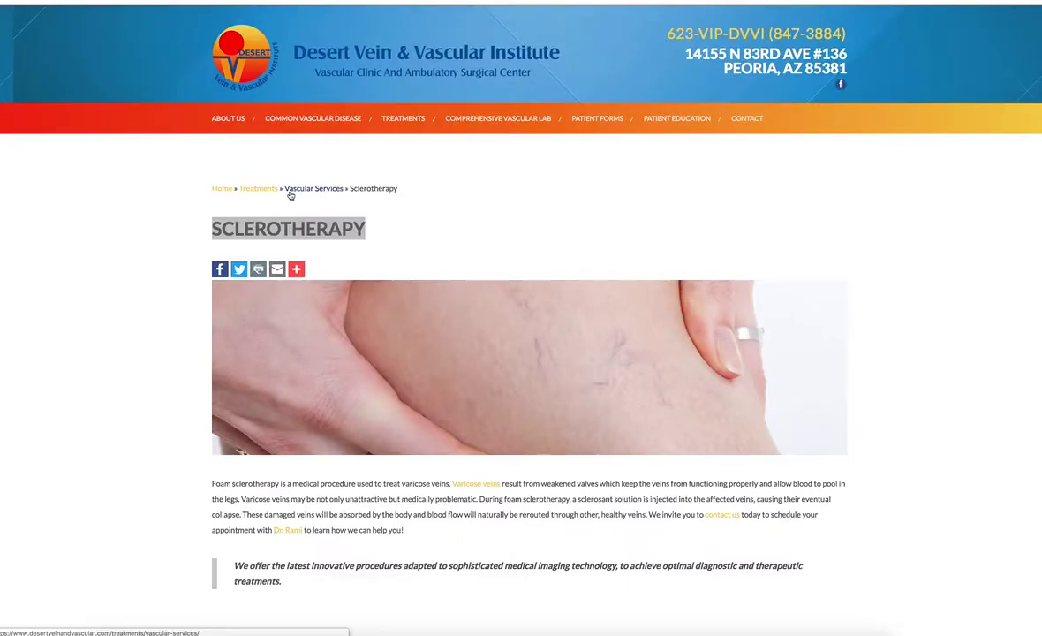
scroll(294, 196, down, 15)
scroll(289, 195, up, 12)
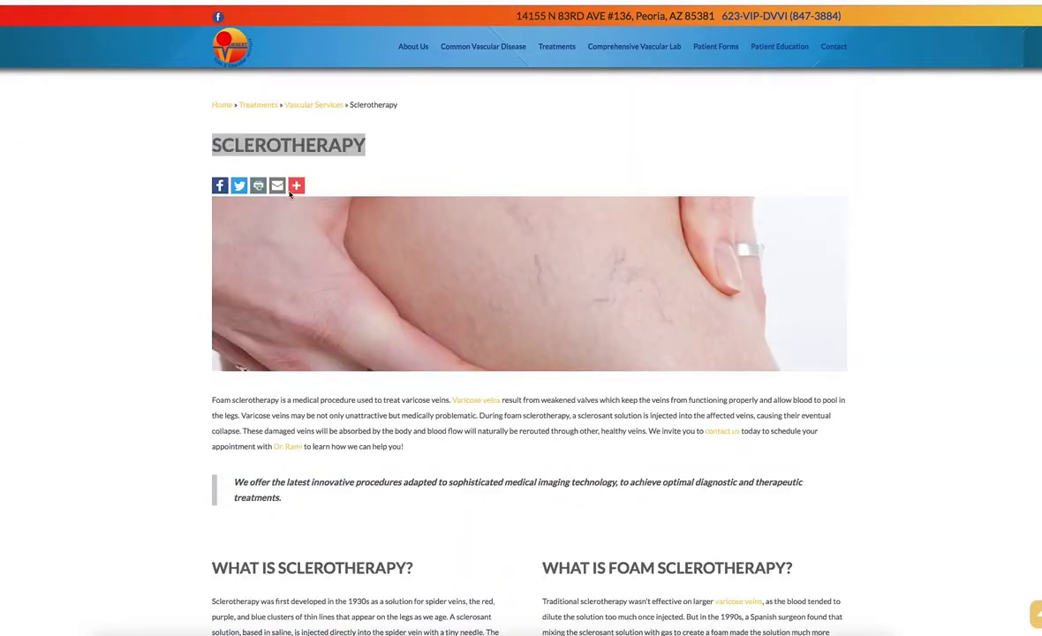
scroll(702, 149, down, 2)
- Step back to the Google results, forward to the clinic's sclerotherapy page, then switch to the wireframe document
key(alt+Left)
scroll(646, 155, up, 12)
scroll(201, 217, down, 5)
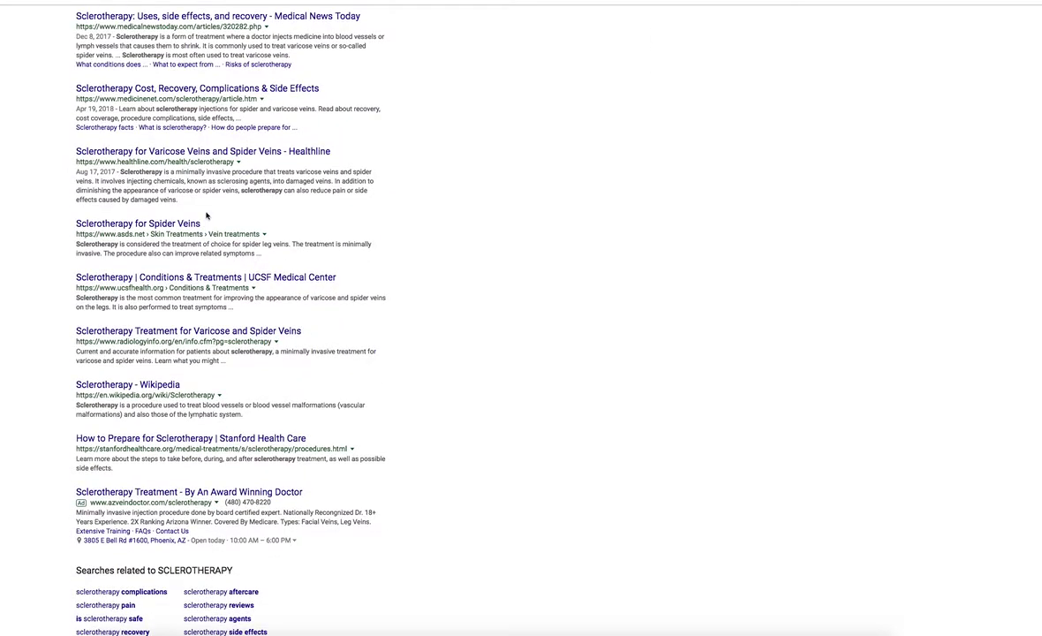
key(alt+Right)
key(ctrl+Tab)
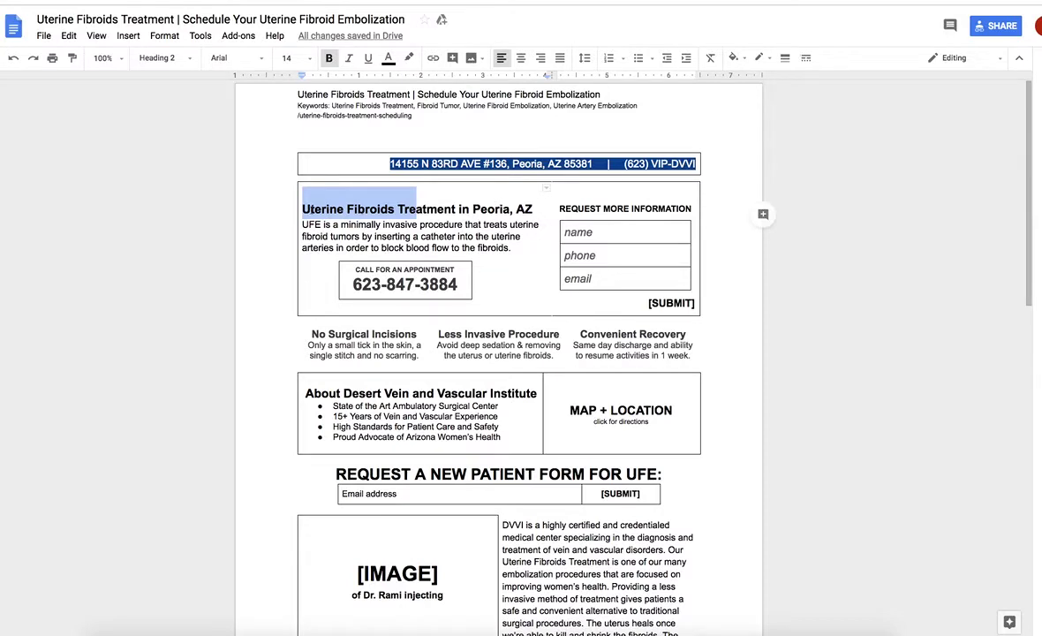
drag(458, 209, 394, 208)
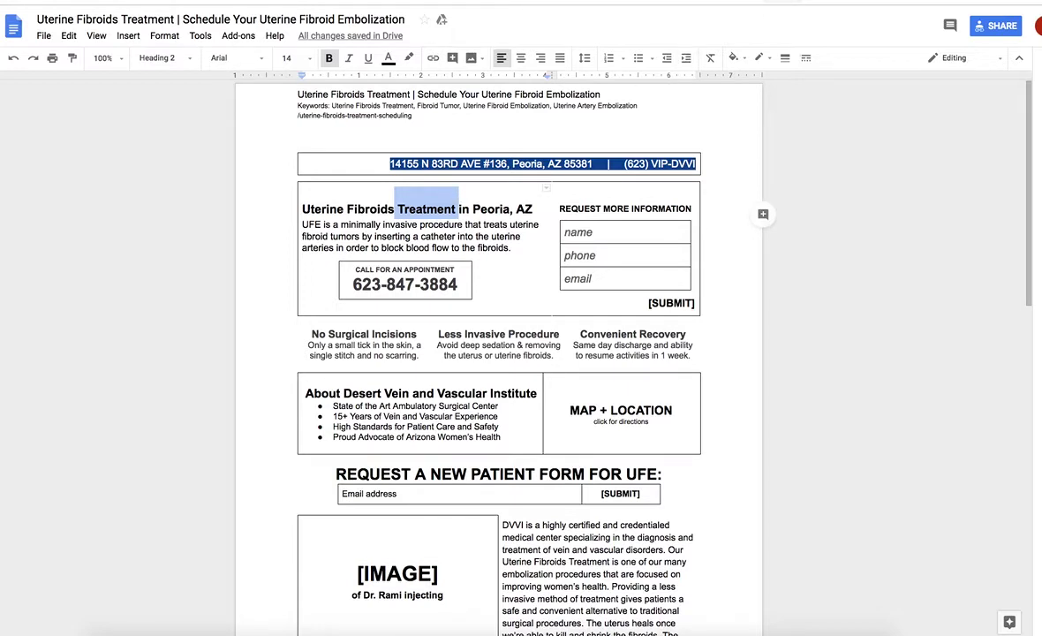
drag(303, 209, 395, 209)
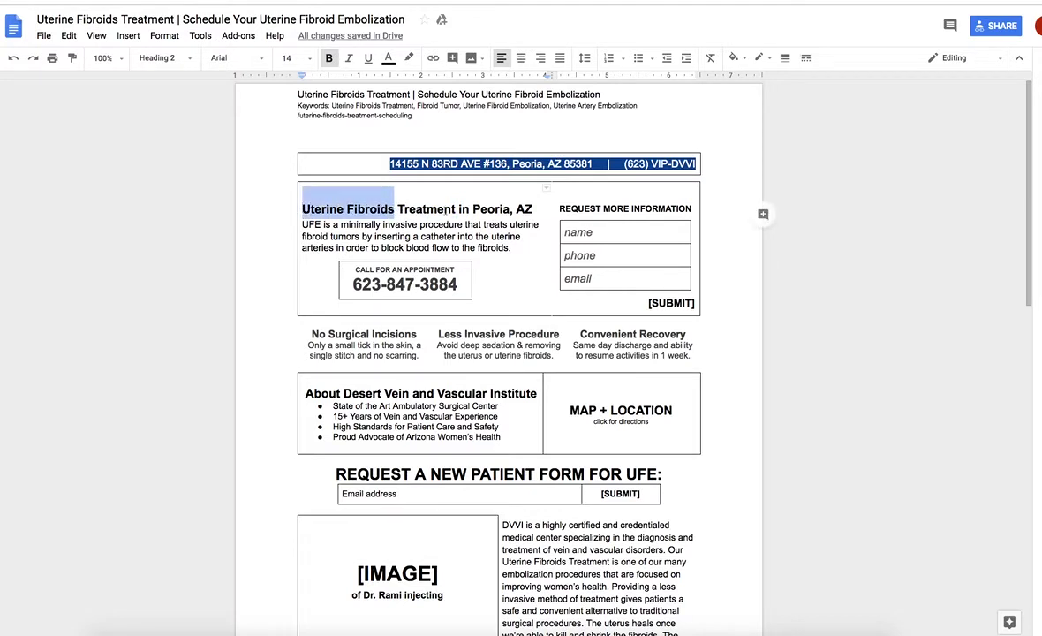
drag(455, 209, 400, 210)
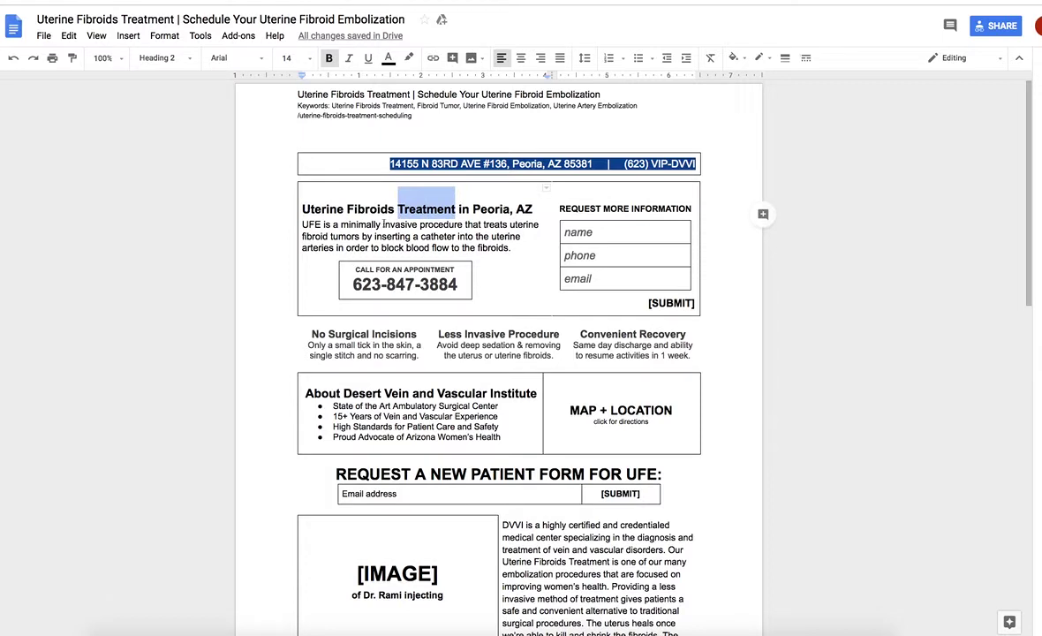
click(378, 224)
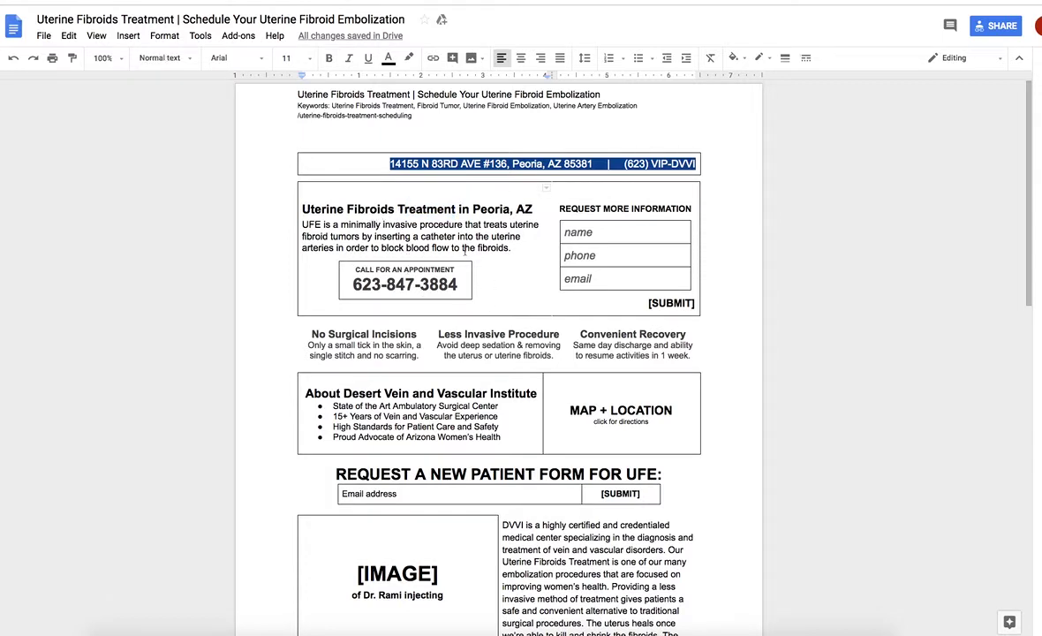
double_click(426, 209)
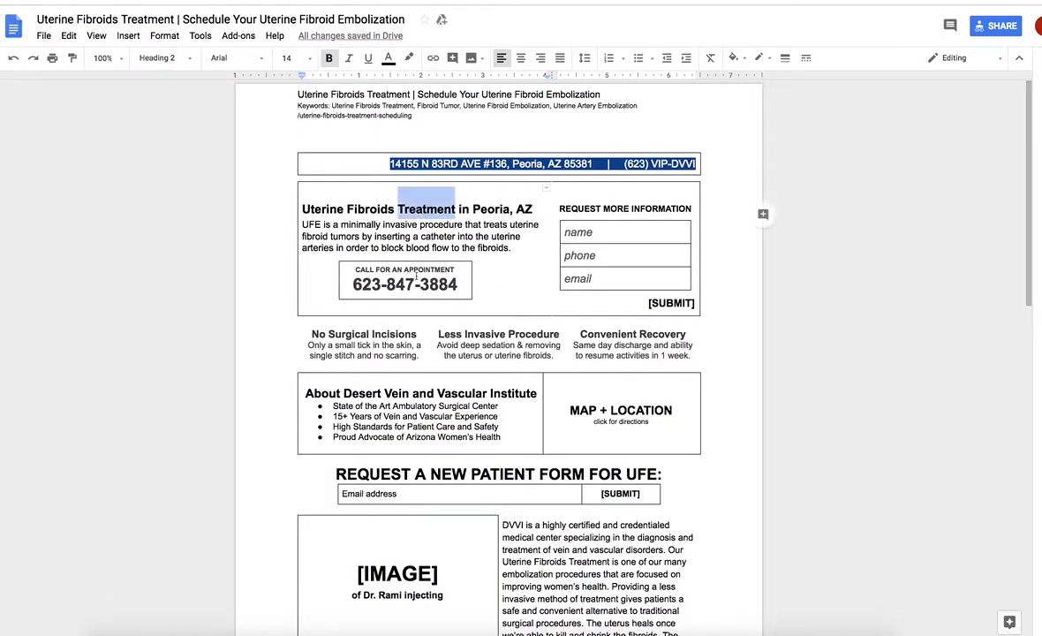
drag(461, 288, 326, 267)
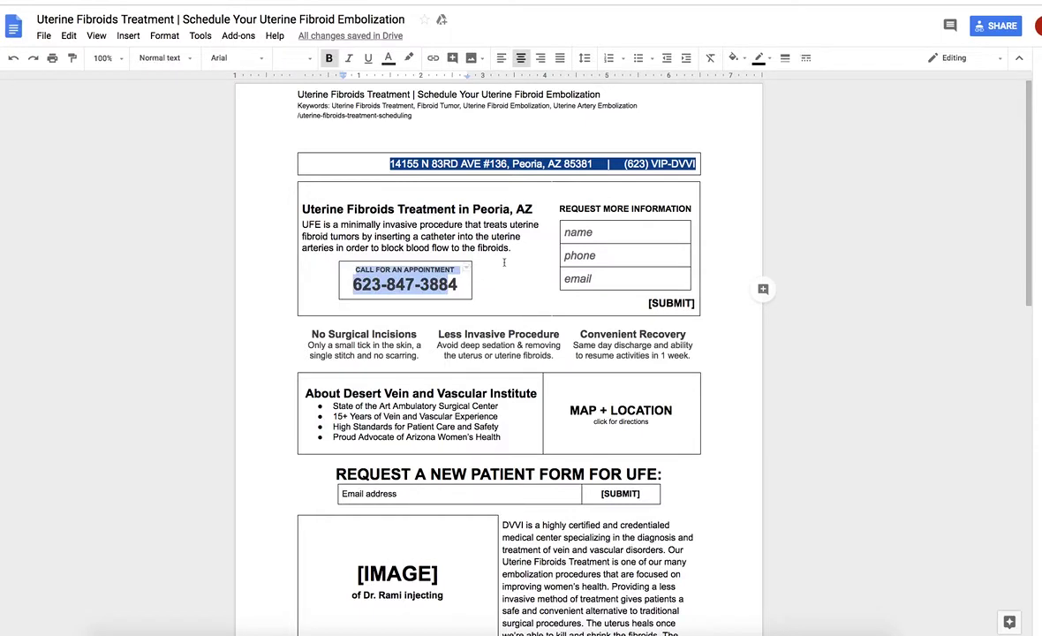
click(608, 232)
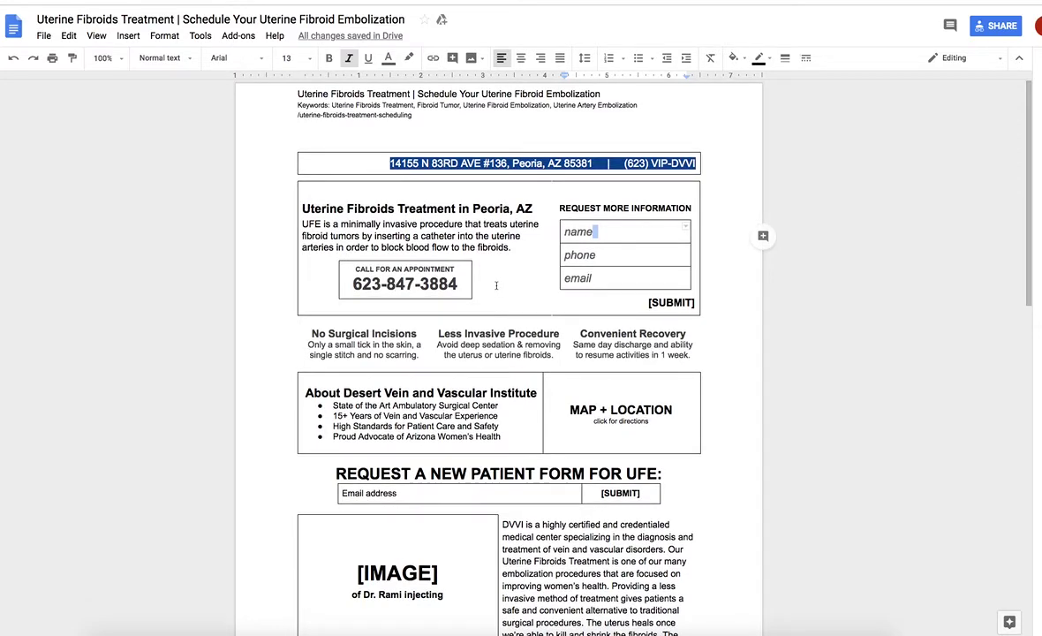
scroll(496, 285, down, 3)
scroll(420, 375, down, 2)
click(402, 307)
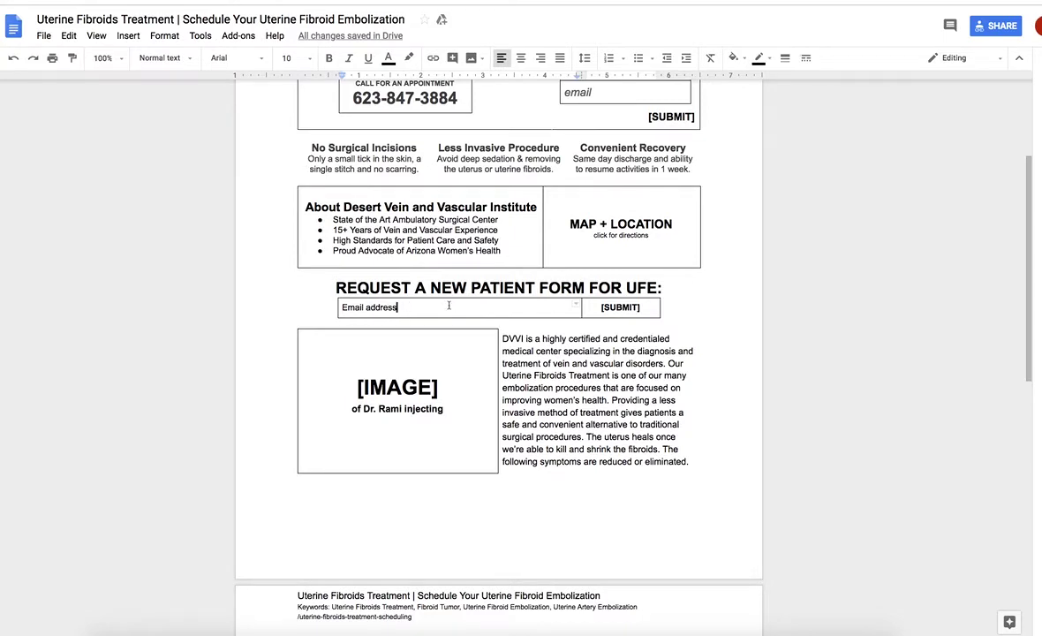
triple_click(417, 306)
scroll(430, 302, up, 5)
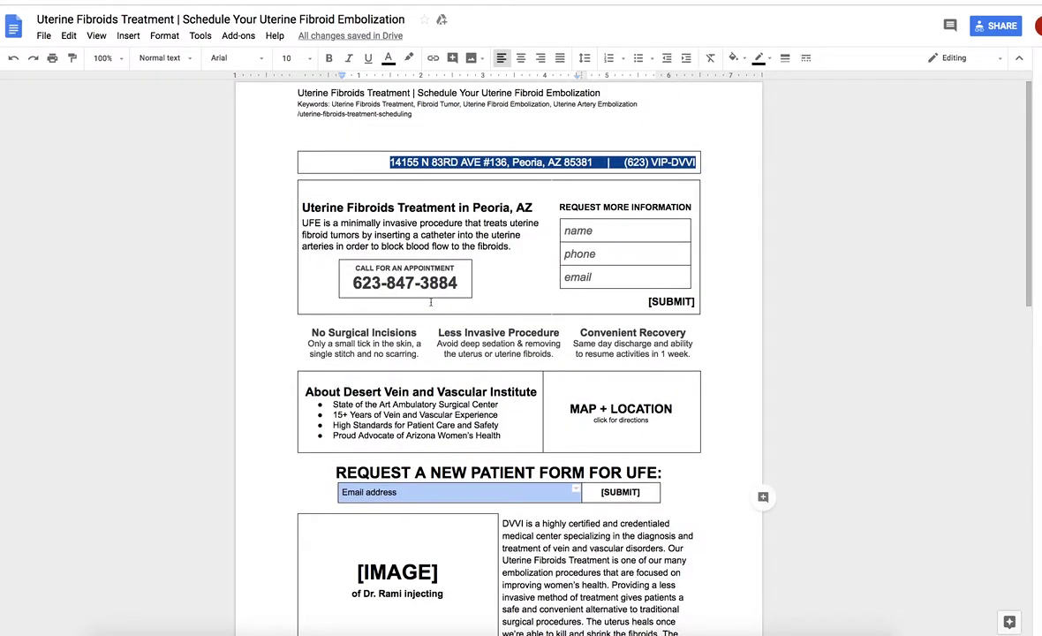
scroll(431, 302, down, 5)
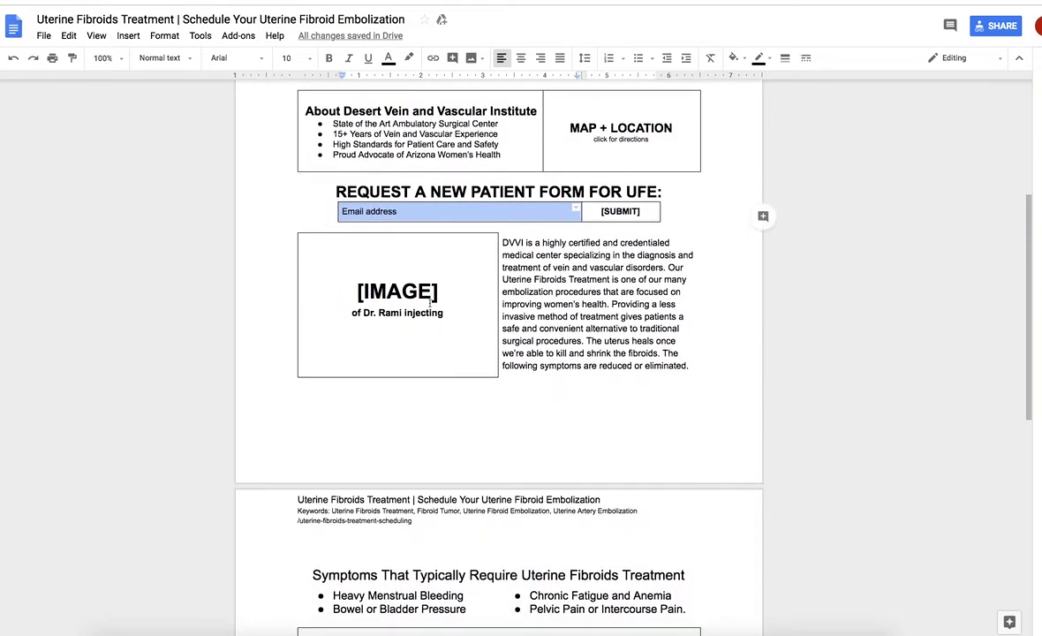
scroll(431, 302, up, 3)
- Scroll down through the Sclerotherapy page sections and back up to its top
scroll(430, 302, up, 1)
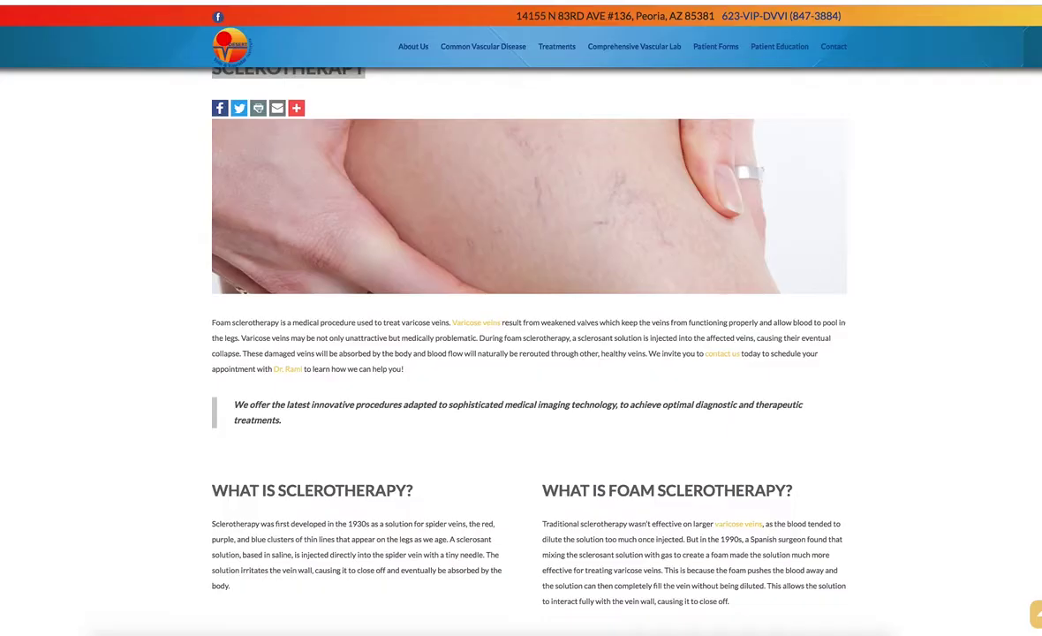
scroll(507, 244, down, 10)
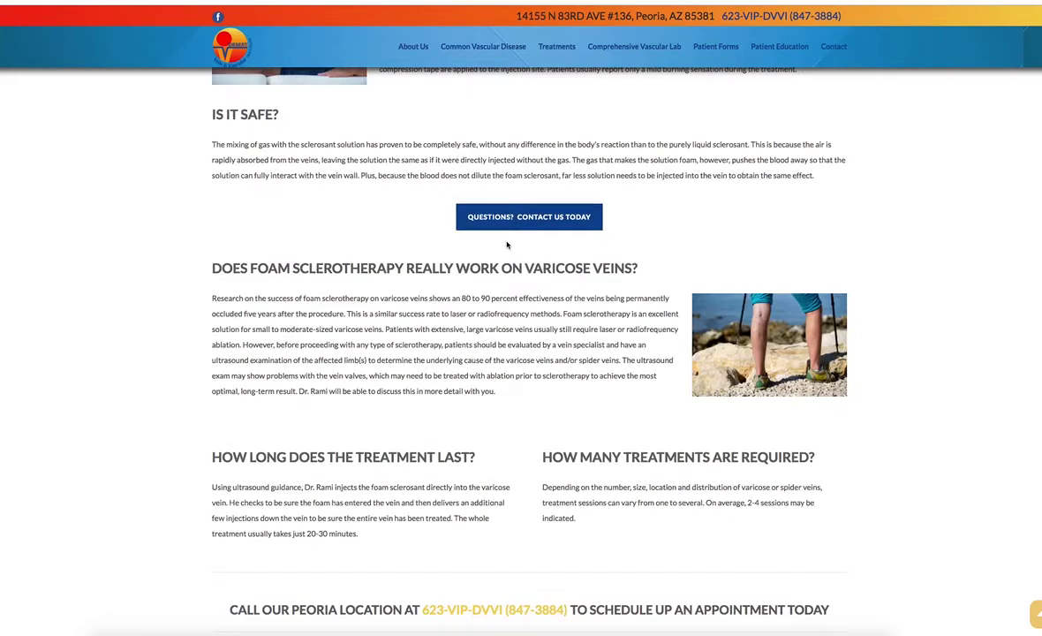
scroll(507, 245, down, 5)
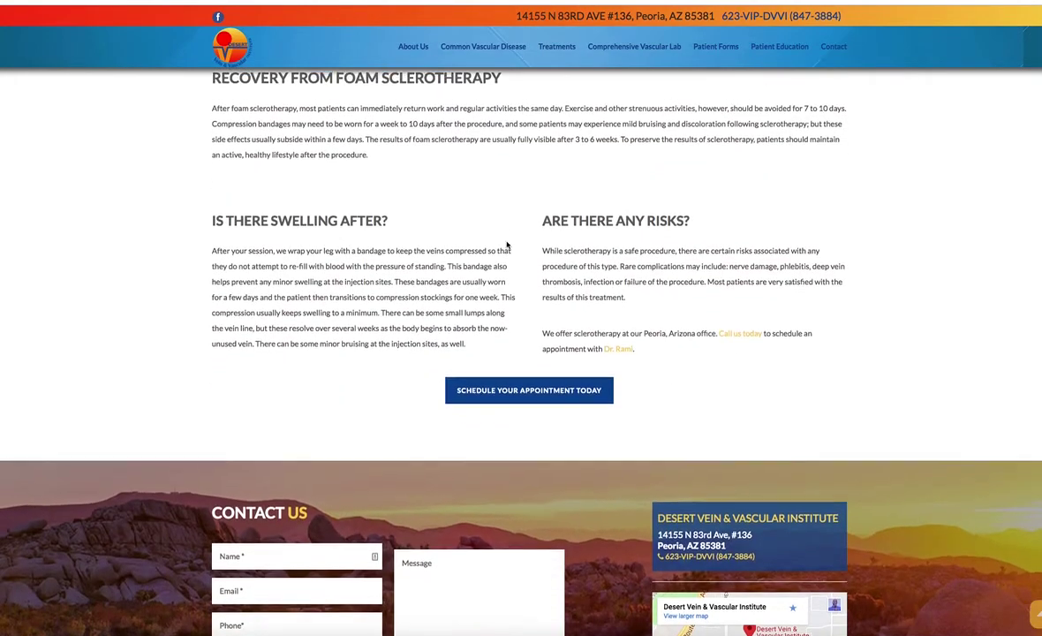
scroll(508, 240, up, 4)
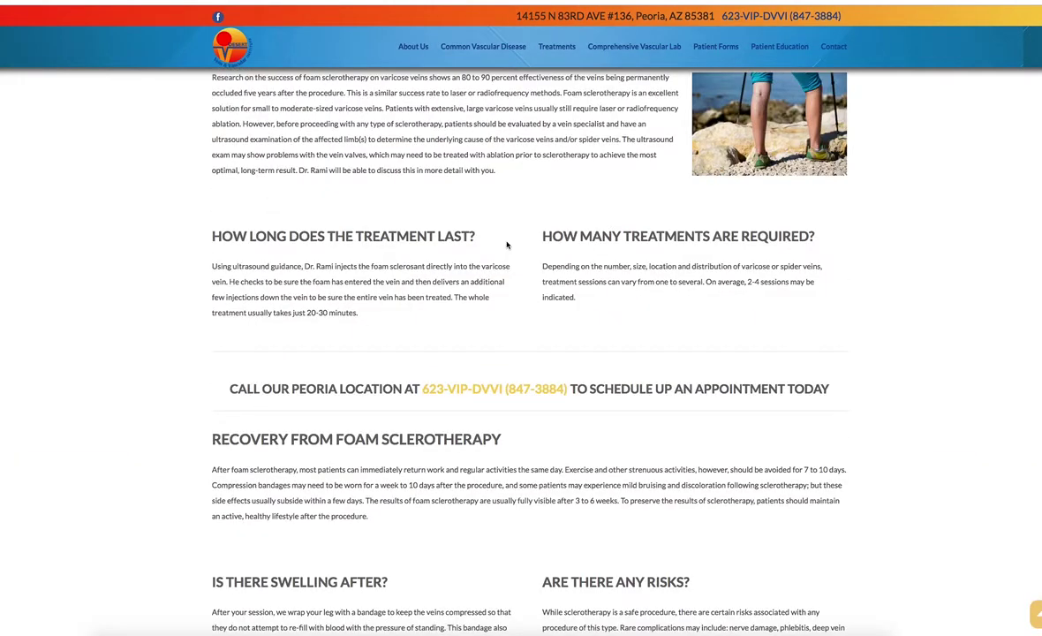
scroll(506, 245, up, 10)
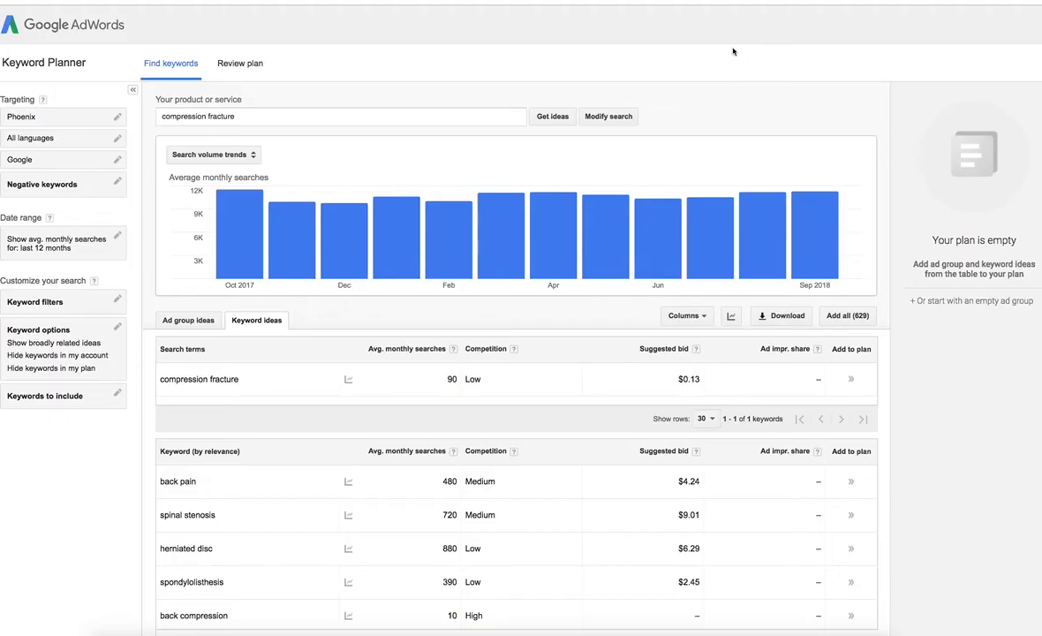
- Select 'compression fracture' in the Keyword Planner product field and highlight the term in the ideas table
triple_click(257, 117)
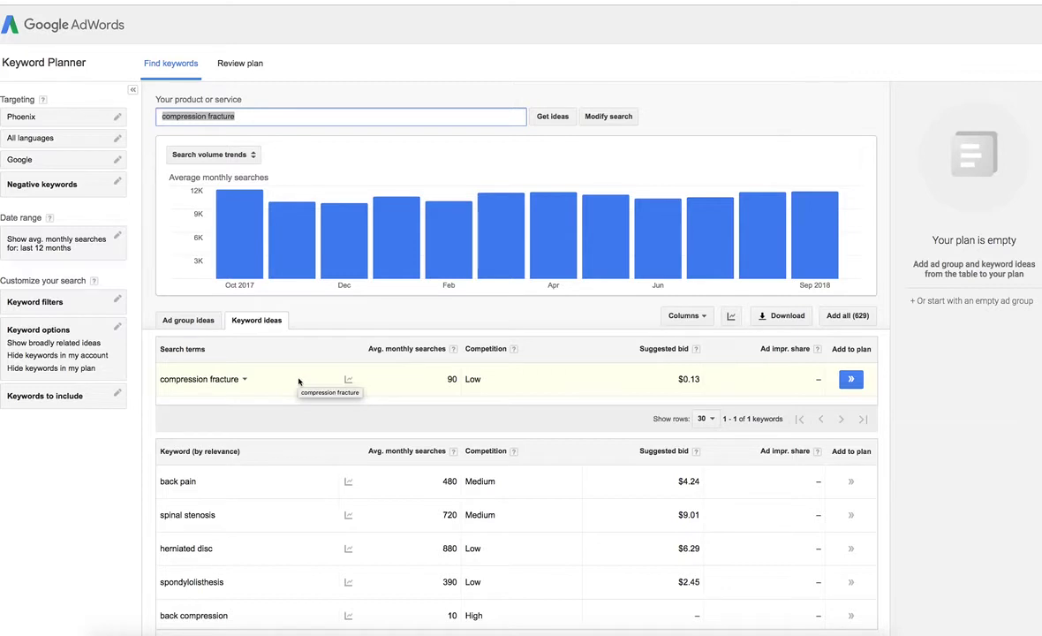
drag(160, 380, 234, 379)
scroll(338, 392, down, 1)
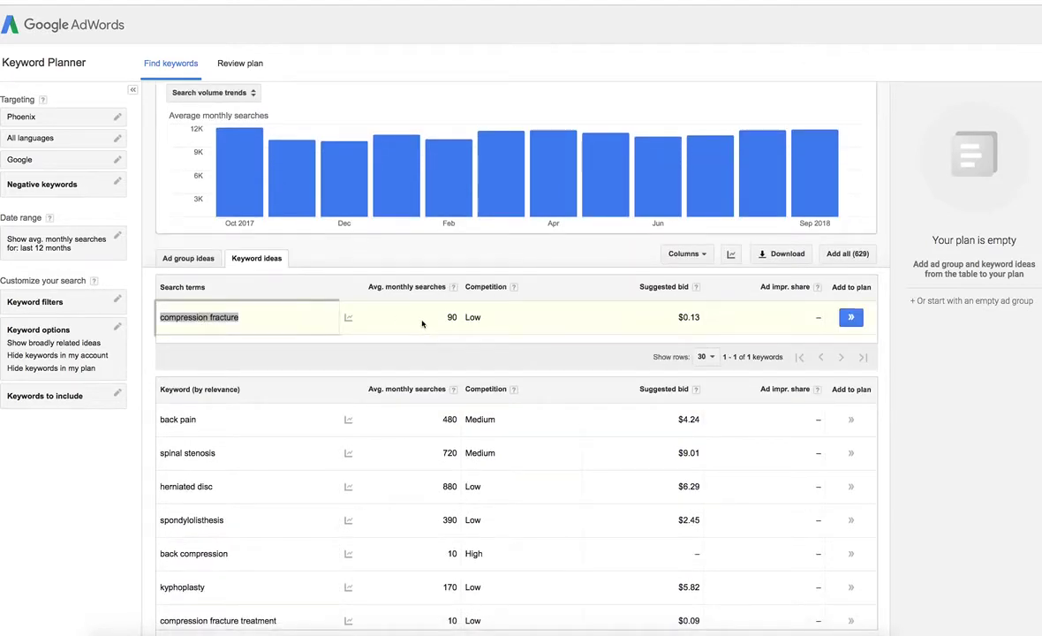
double_click(453, 317)
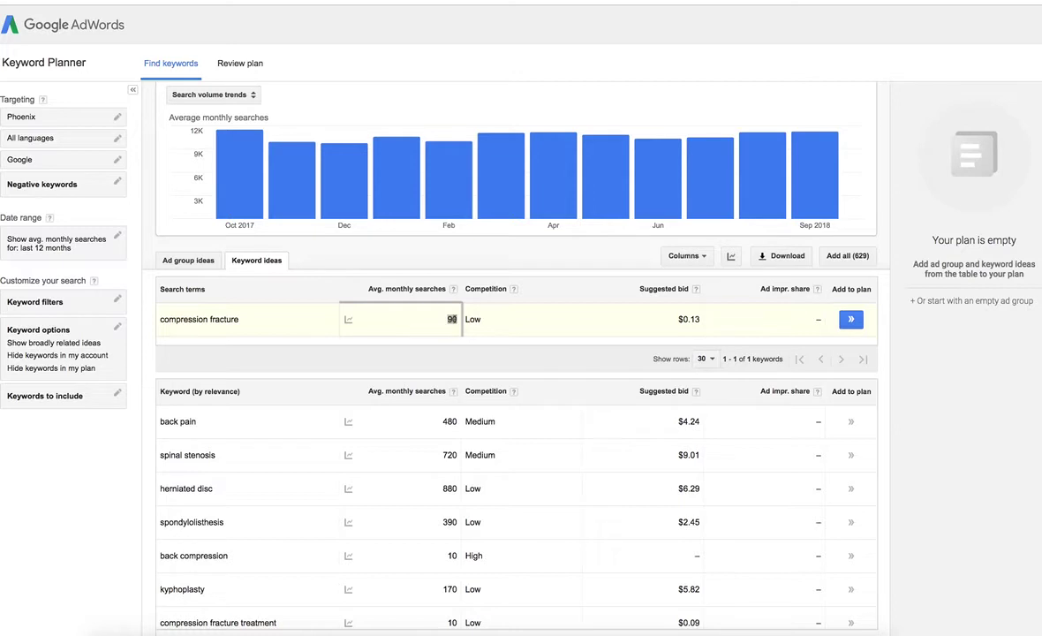
double_click(469, 319)
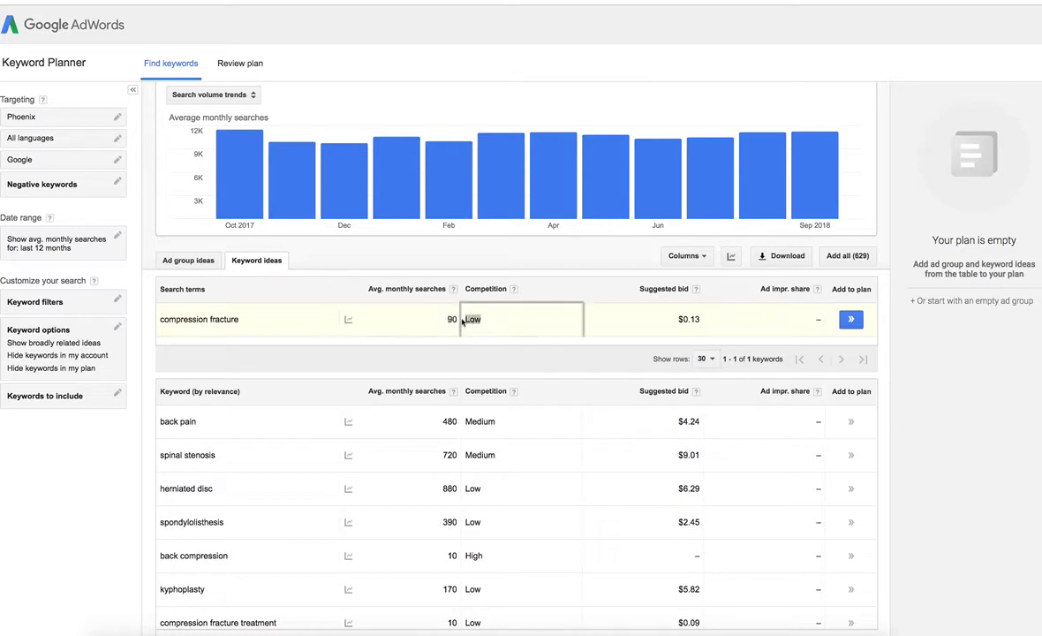
double_click(694, 320)
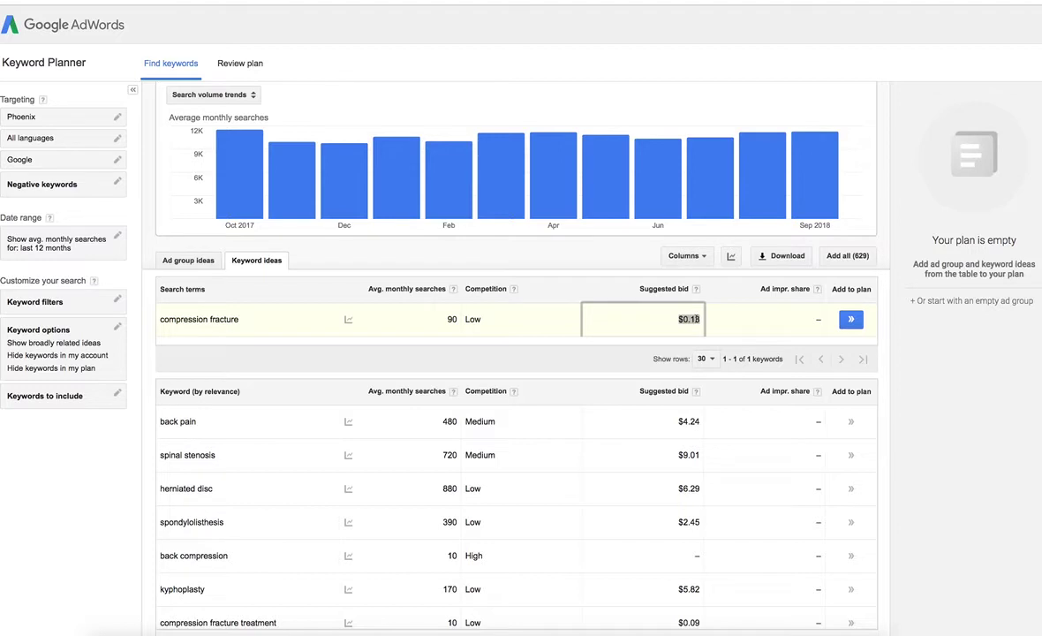
click(683, 323)
double_click(673, 320)
scroll(351, 381, down, 1)
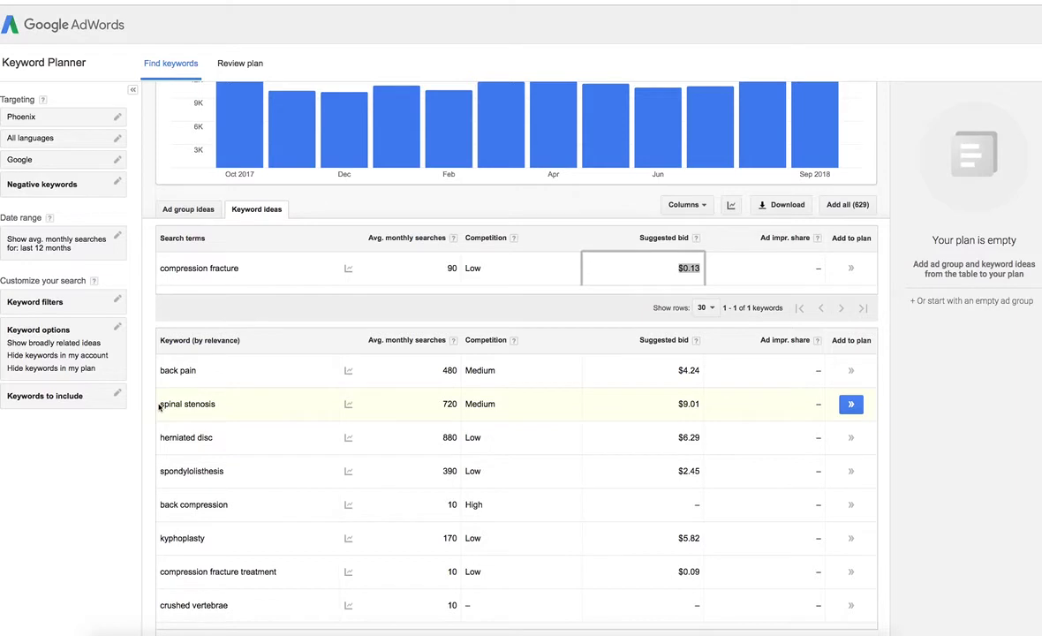
double_click(204, 404)
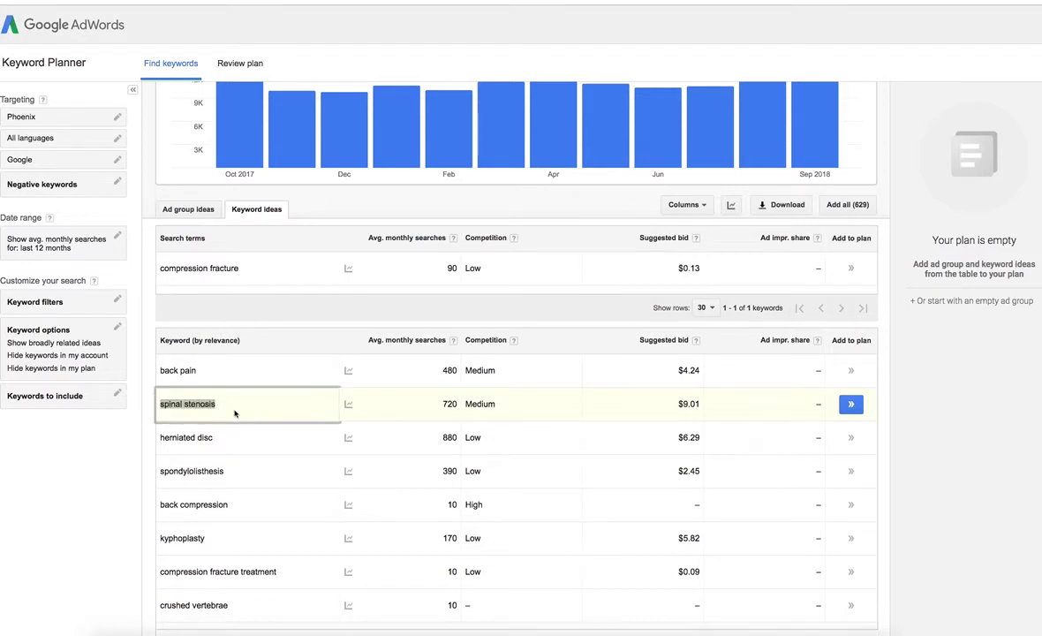
scroll(283, 424, down, 1)
scroll(314, 426, down, 2)
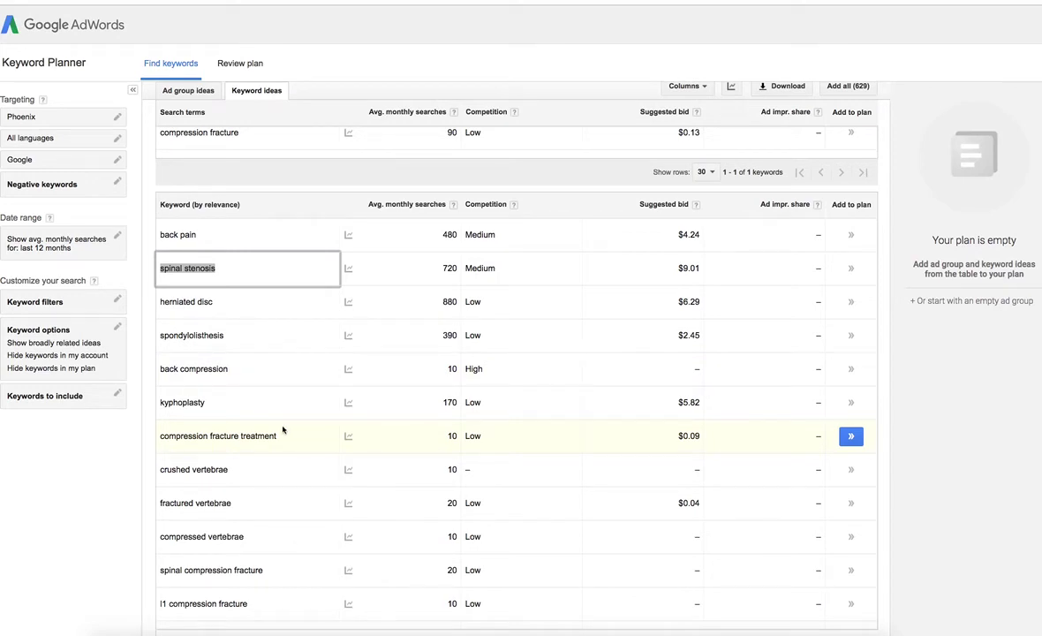
drag(275, 435, 174, 439)
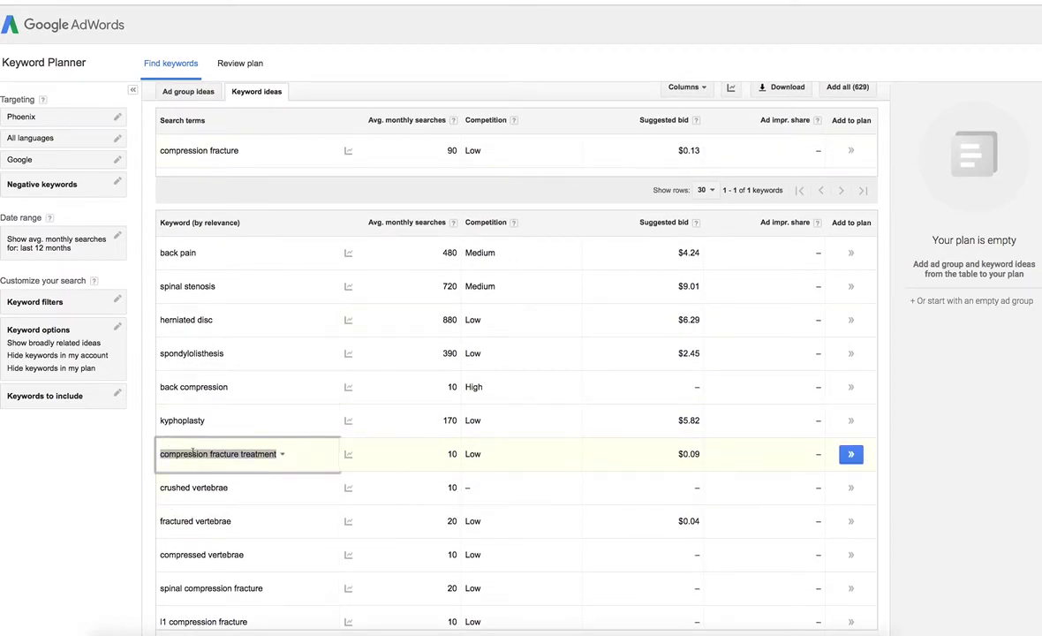
click(251, 453)
click(251, 455)
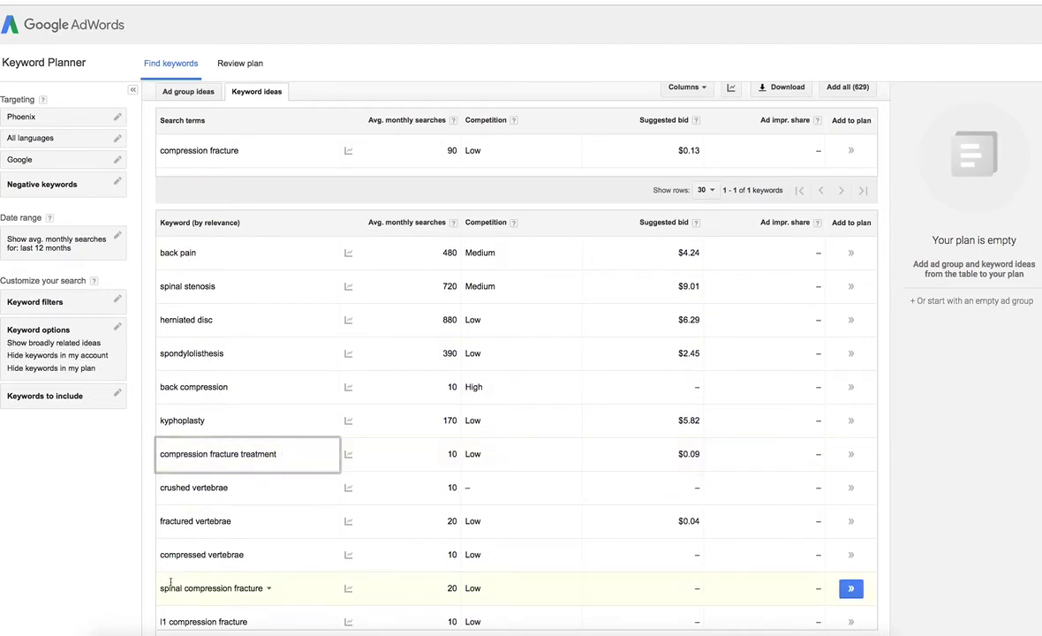
scroll(179, 563, down, 3)
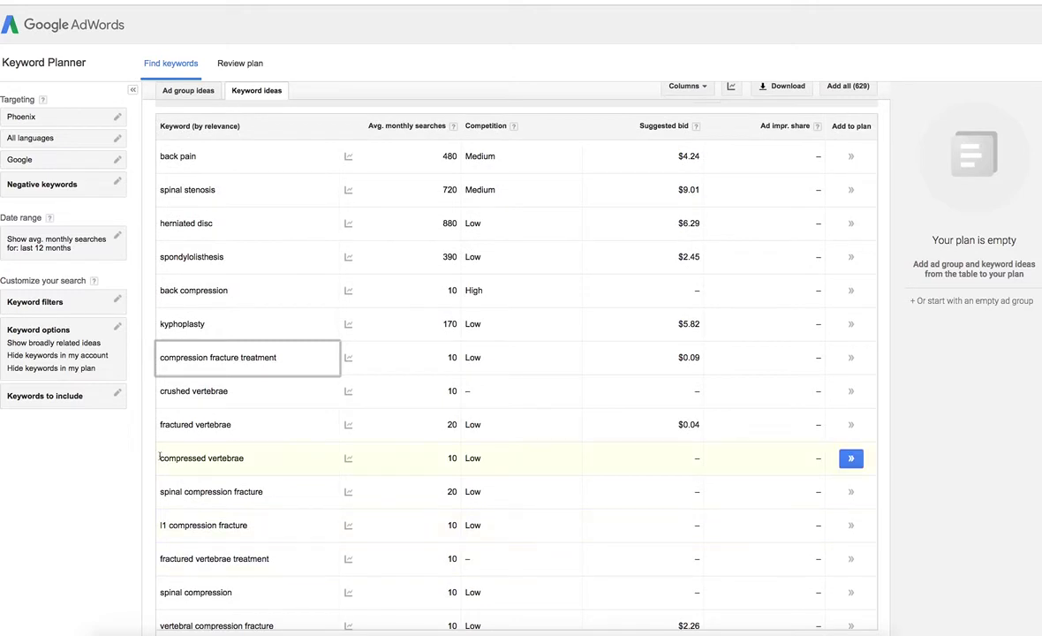
drag(160, 457, 243, 458)
scroll(202, 488, down, 2)
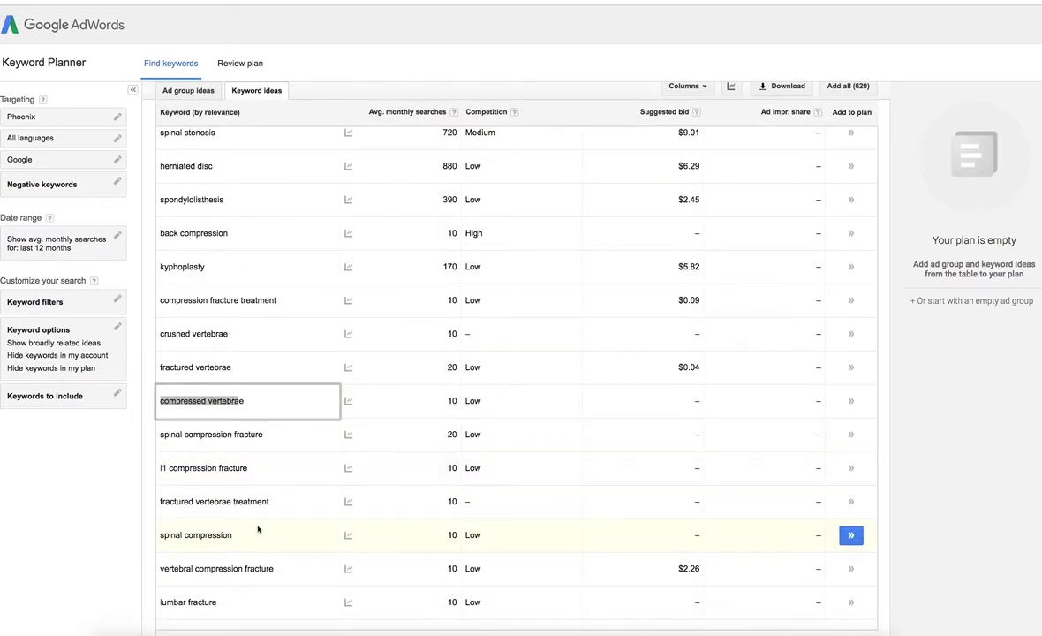
click(220, 500)
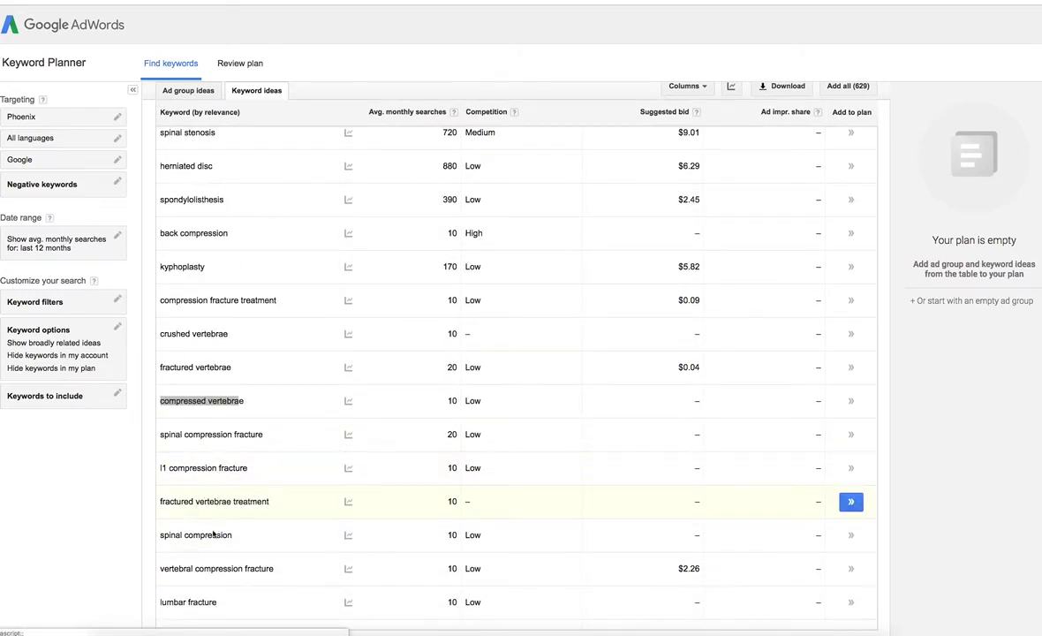
scroll(204, 559, down, 3)
scroll(204, 556, up, 3)
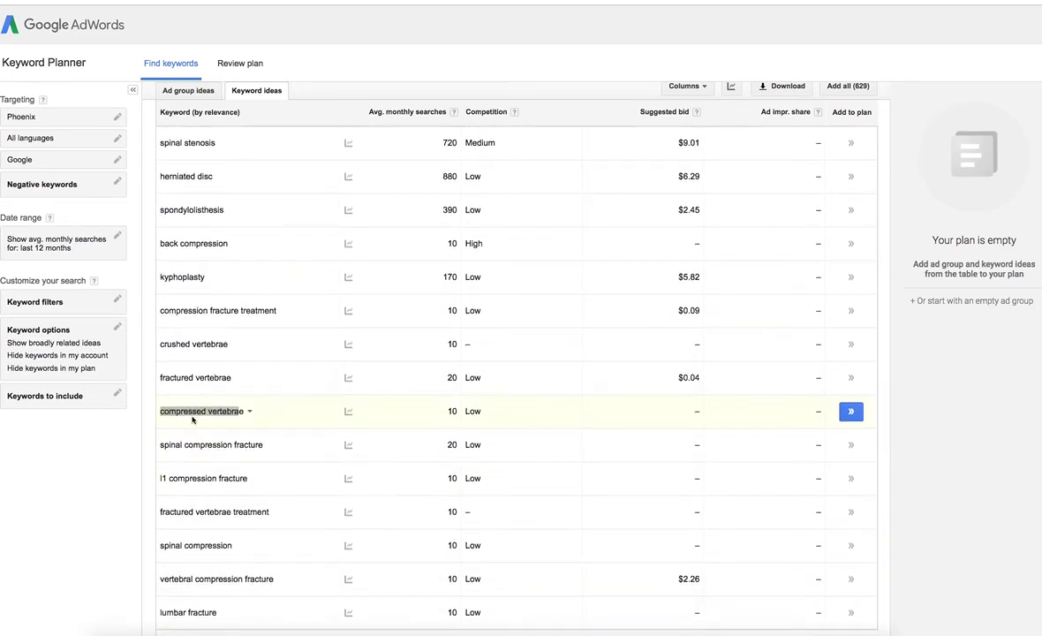
click(216, 411)
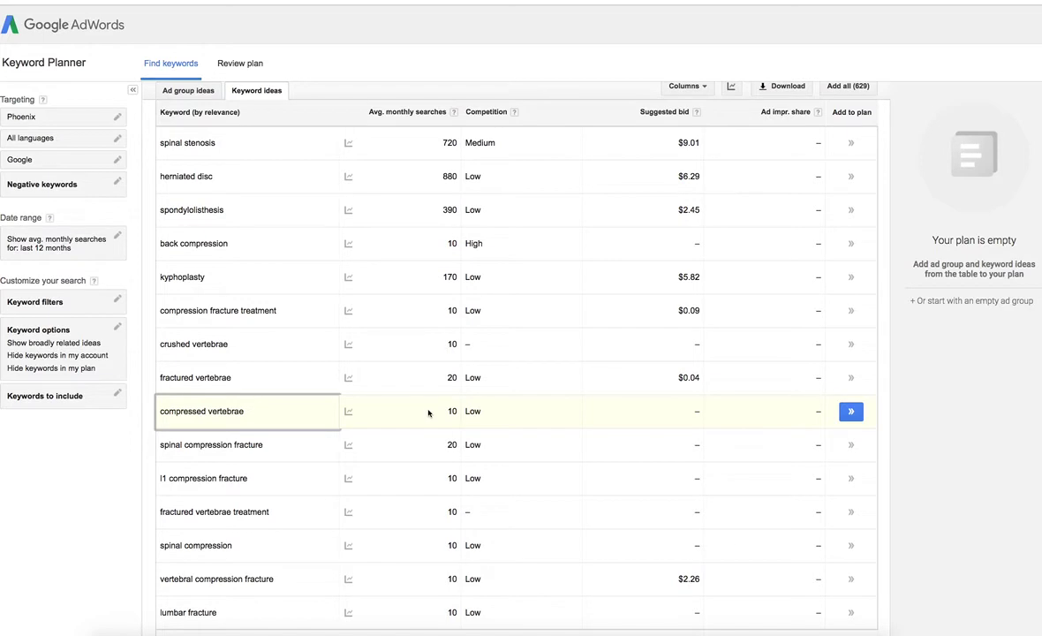
click(686, 413)
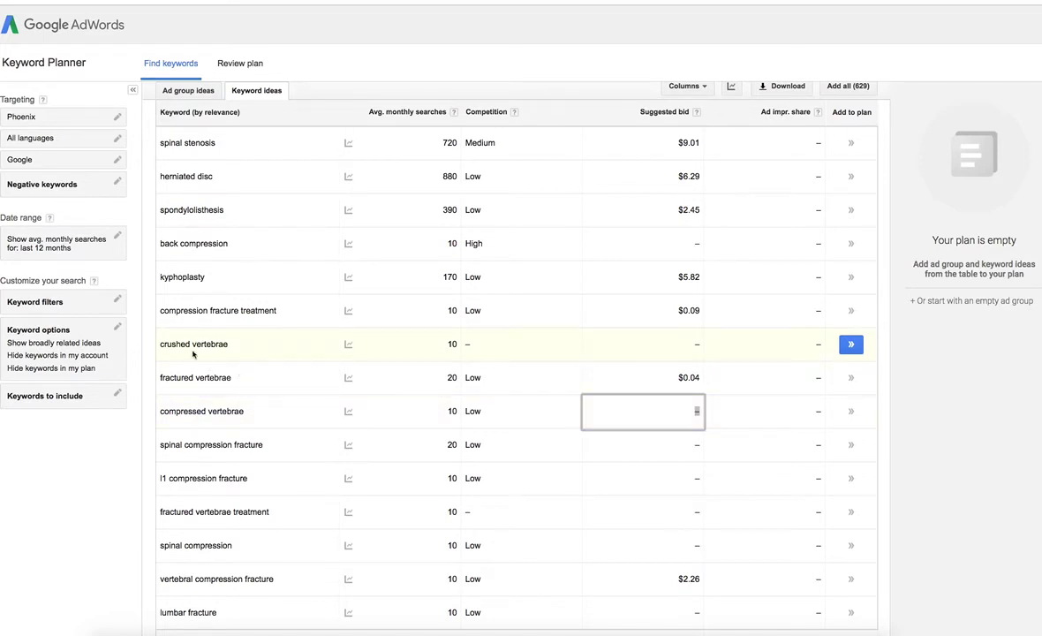
scroll(353, 327, up, 1)
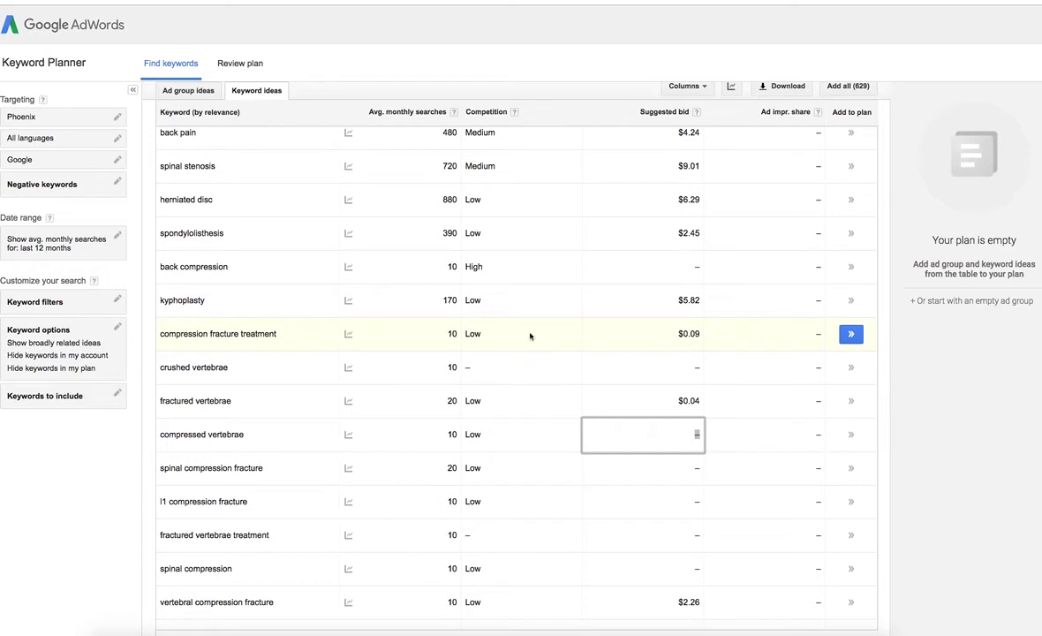
click(675, 334)
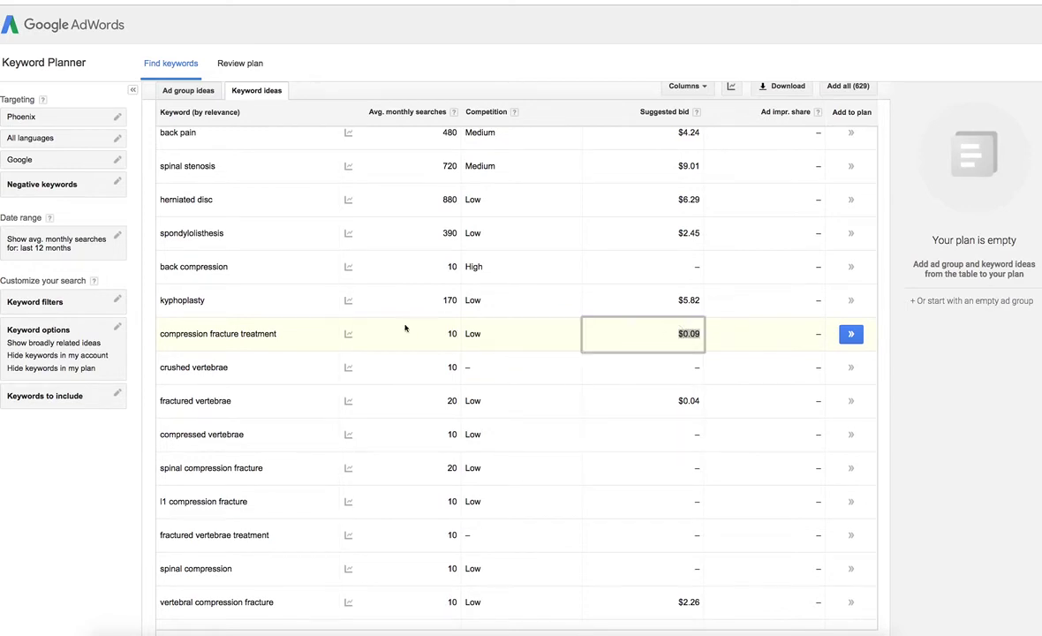
scroll(302, 265, up, 2)
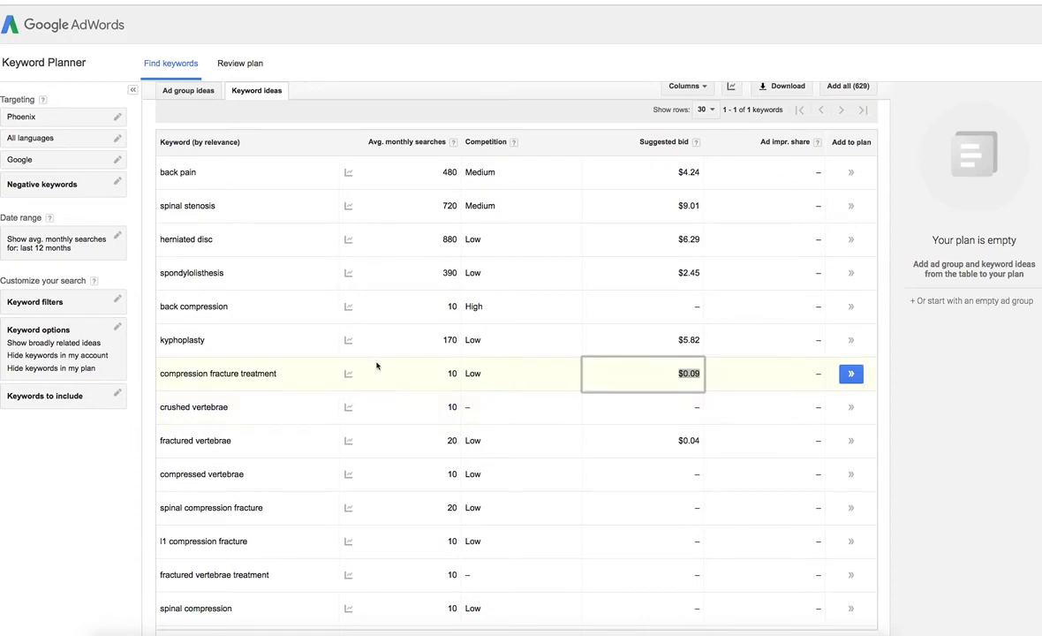
scroll(379, 353, up, 2)
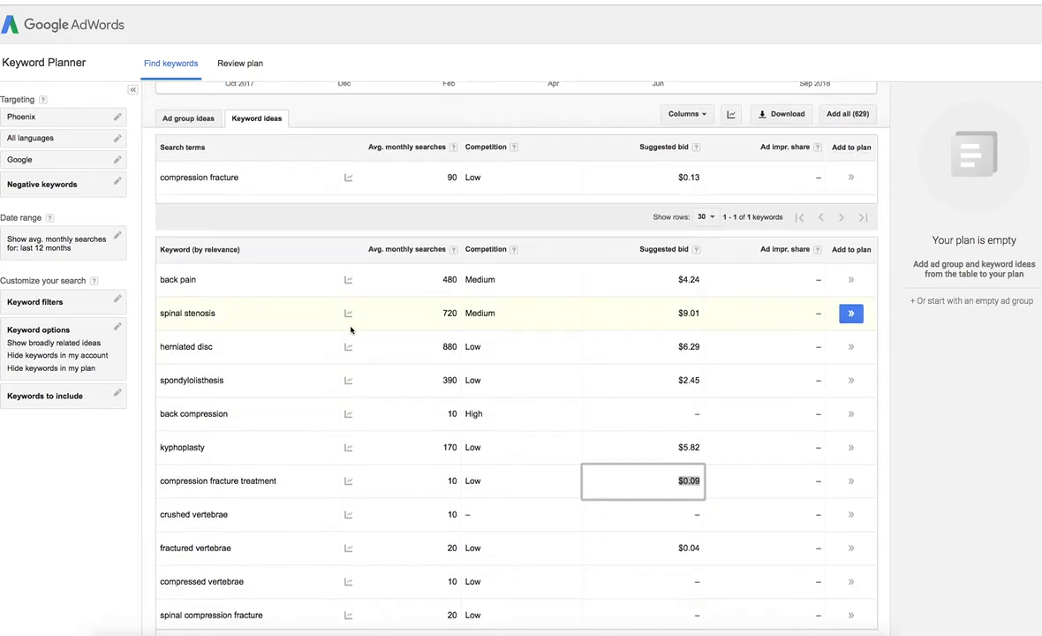
scroll(350, 330, up, 1)
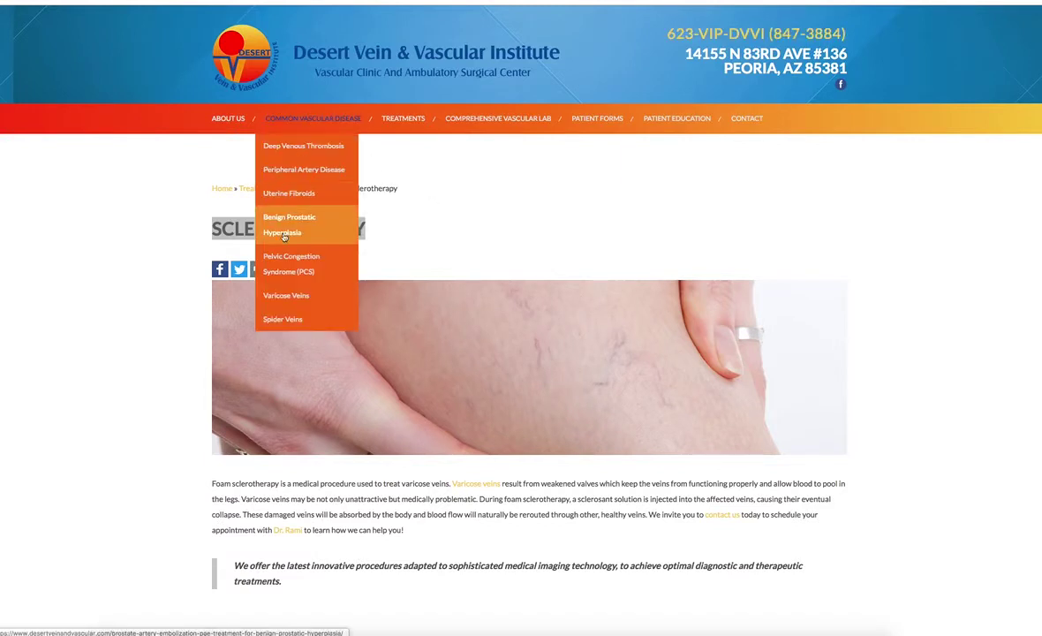
- Open the Spider Veins page, scroll through its content, then go back to Sclerotherapy
click(287, 322)
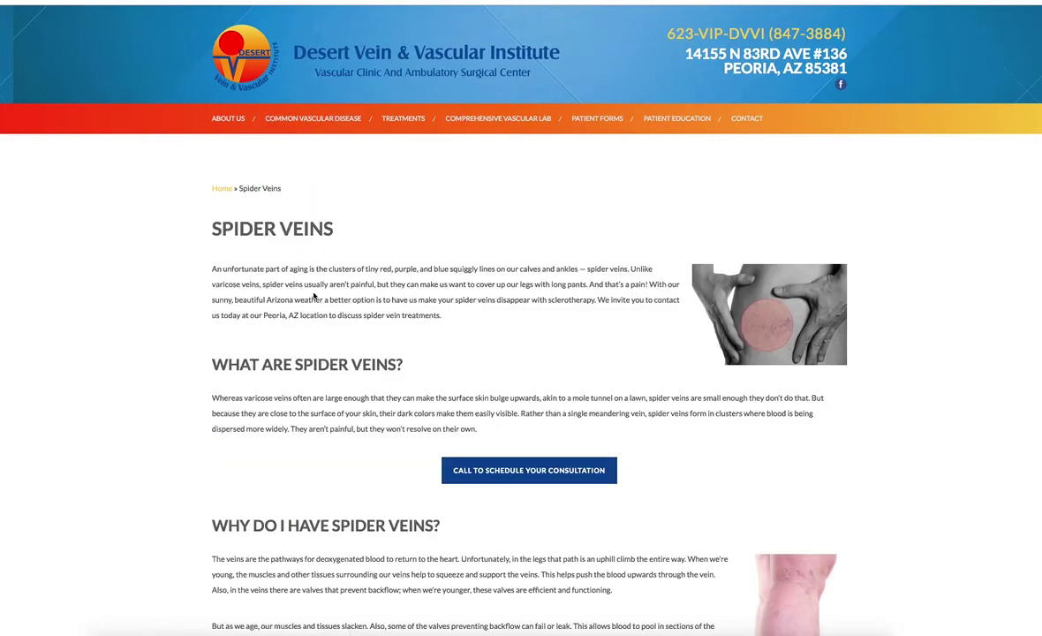
scroll(313, 297, down, 8)
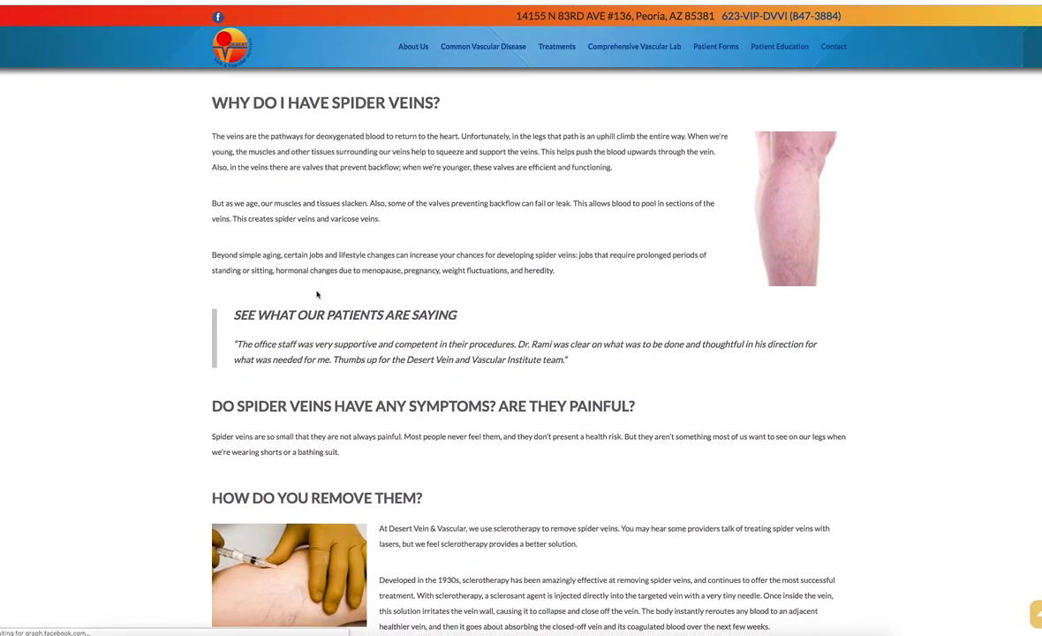
scroll(320, 269, down, 4)
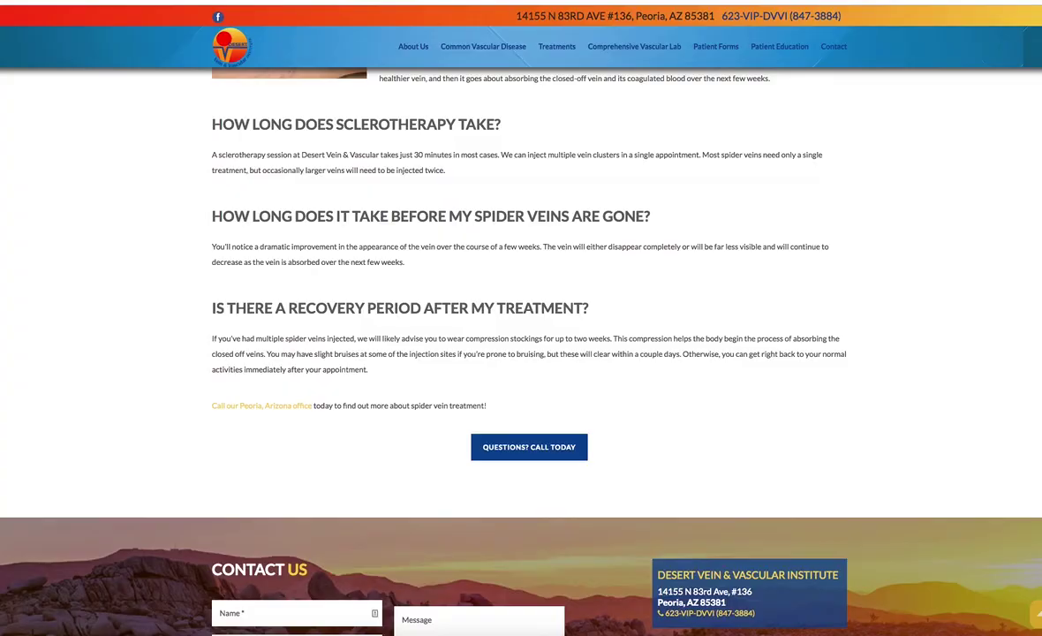
key(alt+Left)
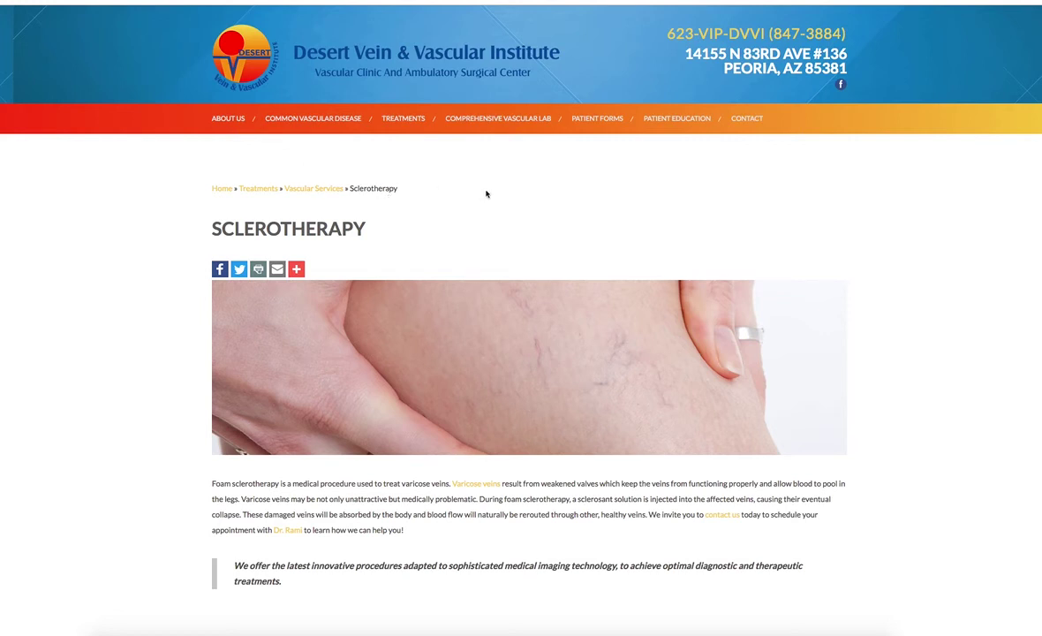
scroll(485, 193, down, 6)
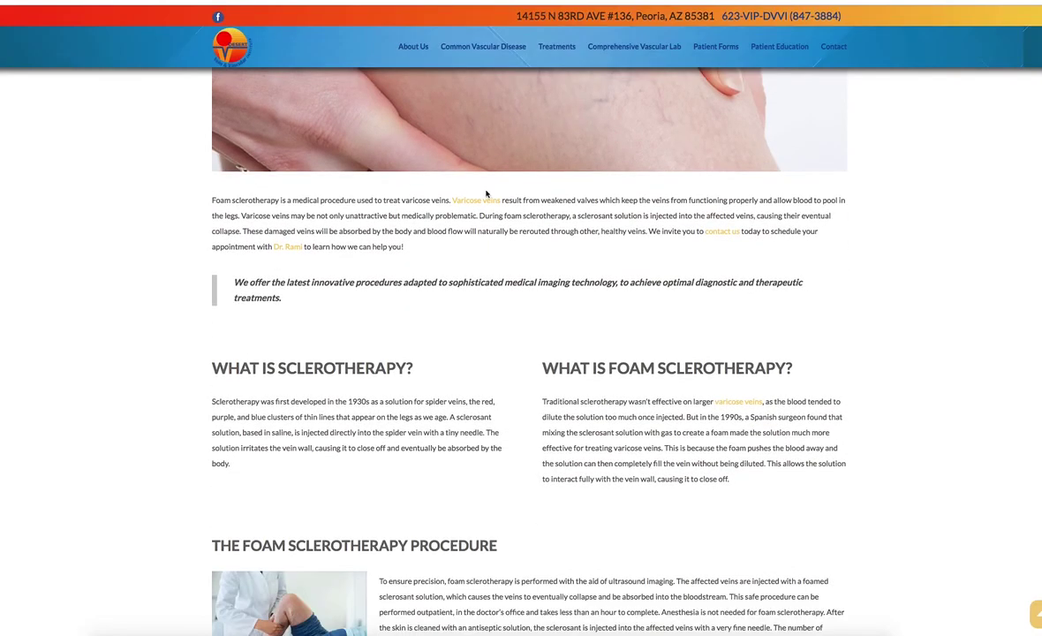
scroll(485, 194, down, 10)
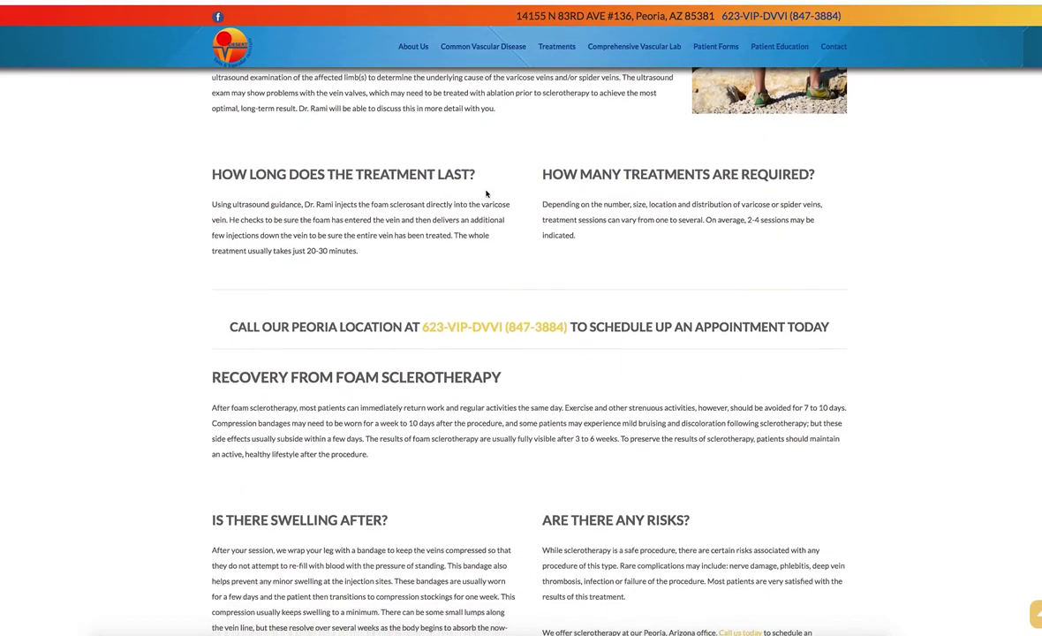
scroll(485, 194, down, 1)
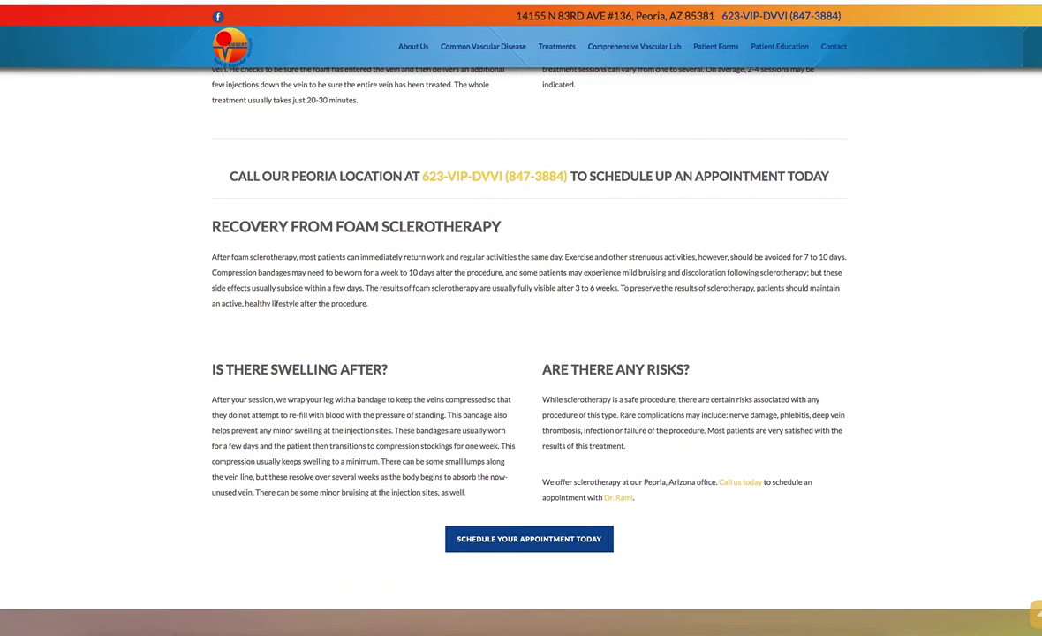
scroll(309, 167, up, 5)
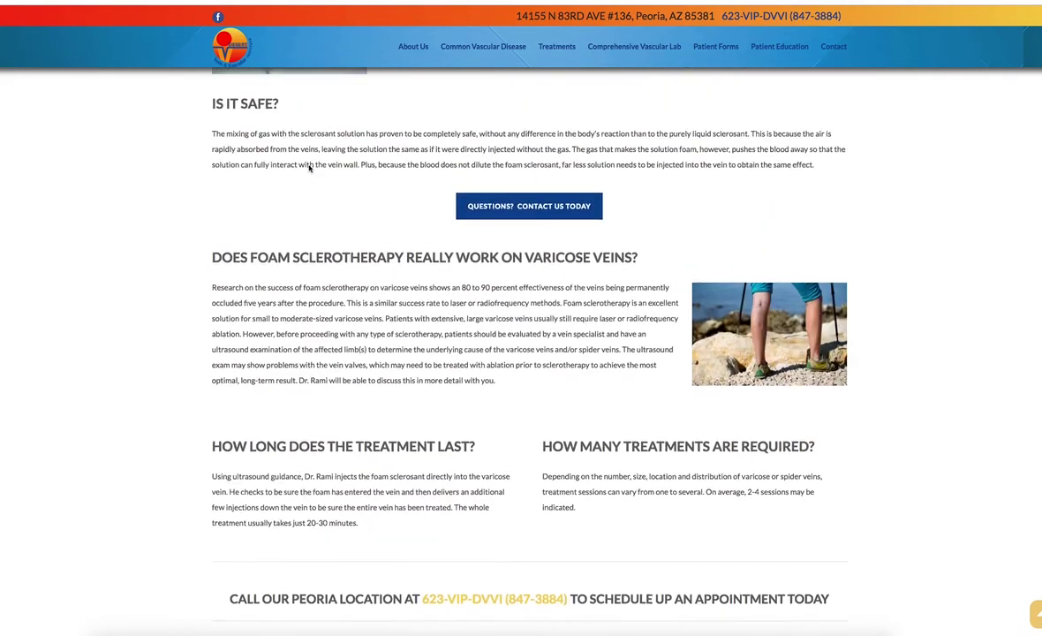
scroll(309, 167, up, 10)
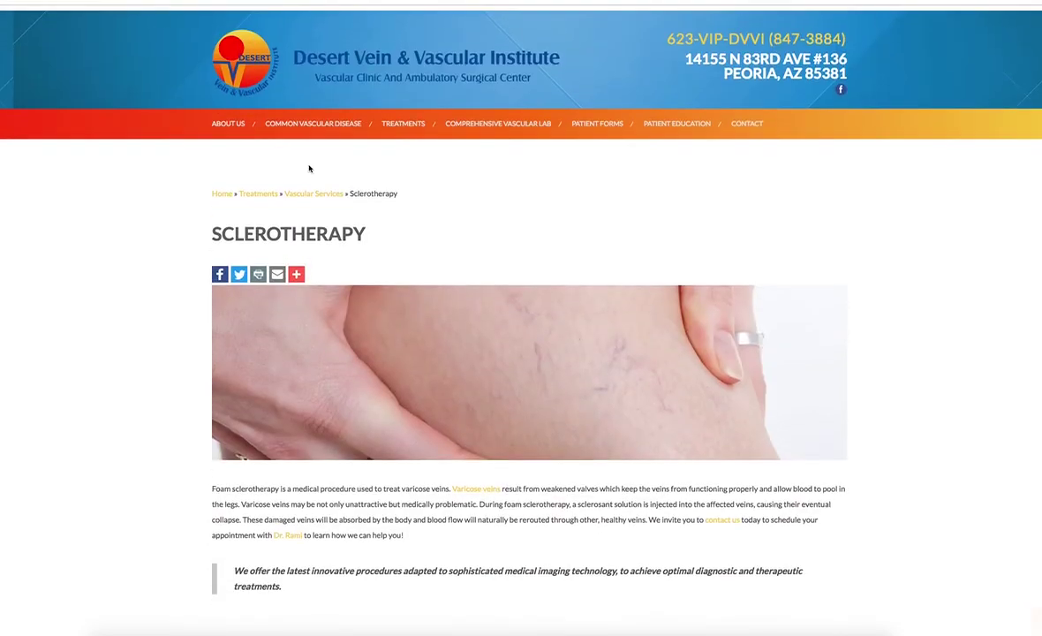
scroll(309, 168, down, 5)
drag(213, 152, 468, 247)
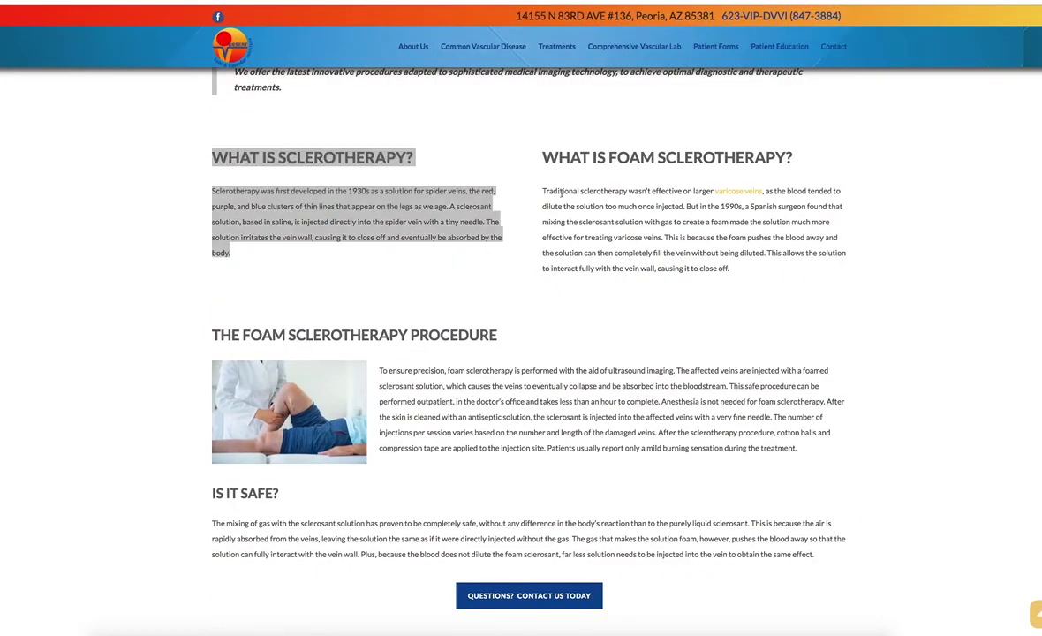
scroll(518, 176, down, 1)
scroll(529, 173, up, 1)
drag(549, 167, 733, 284)
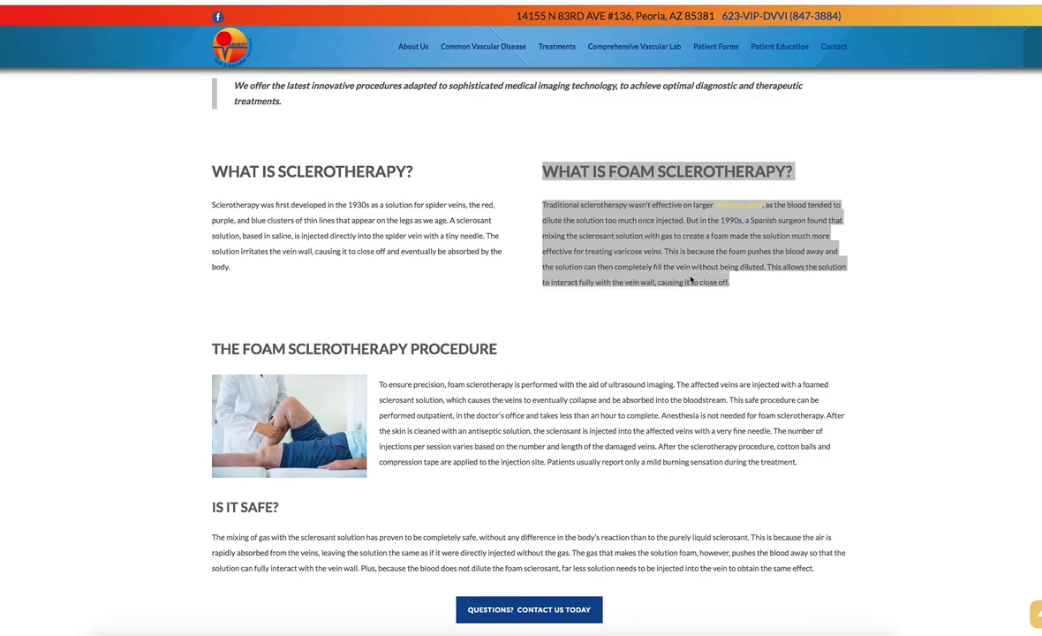
scroll(688, 279, down, 3)
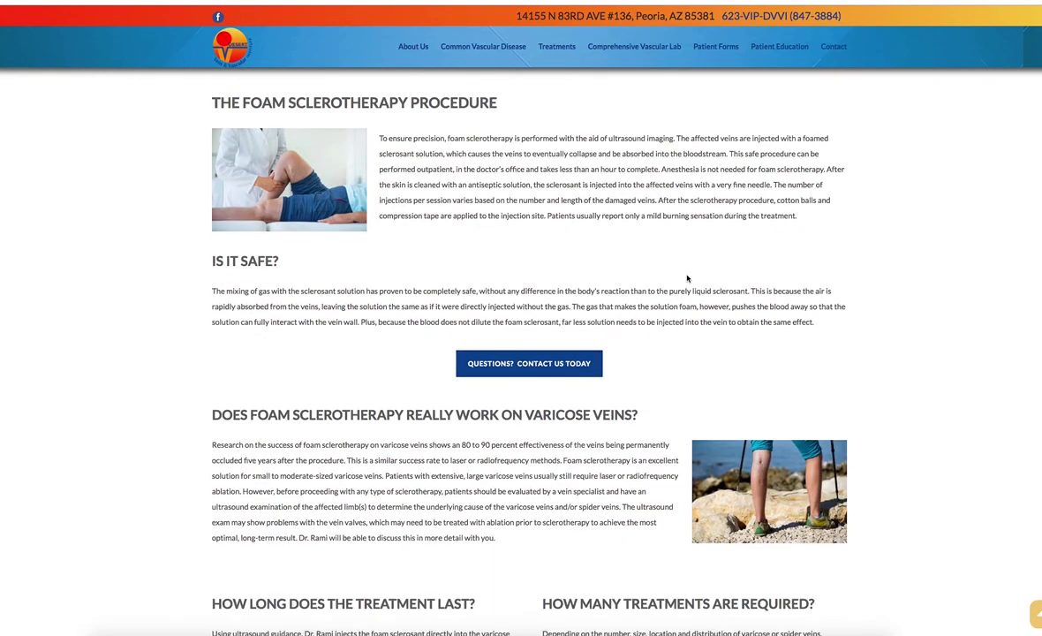